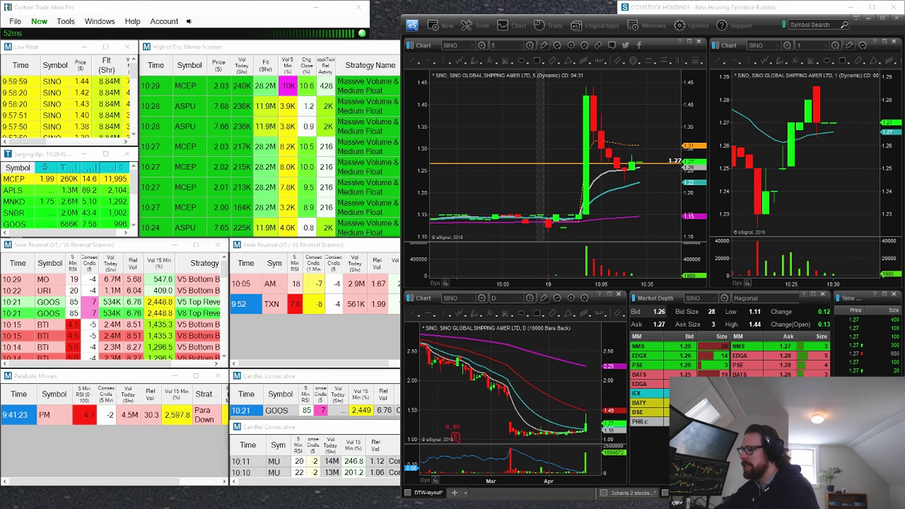
# Load DXR into all linked eSignal charts and the market depth window.
pyautogui.click(533, 135)
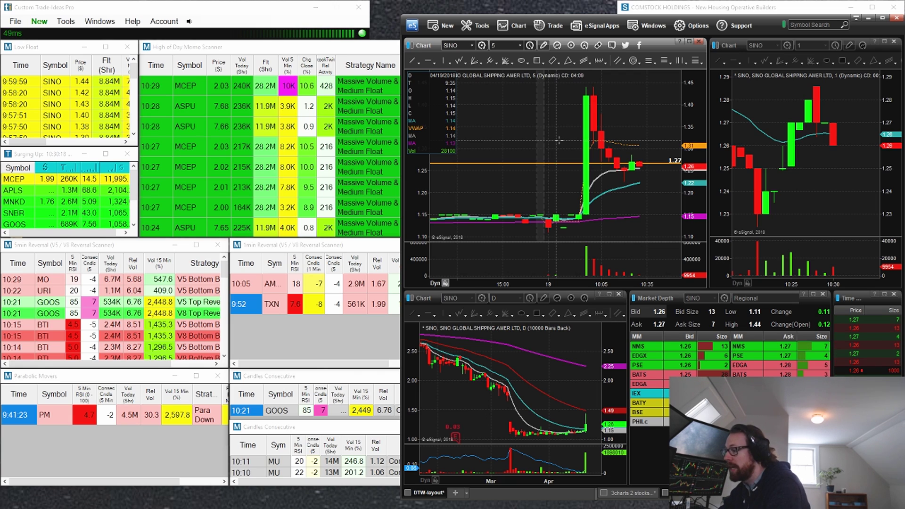
pyautogui.write('D')
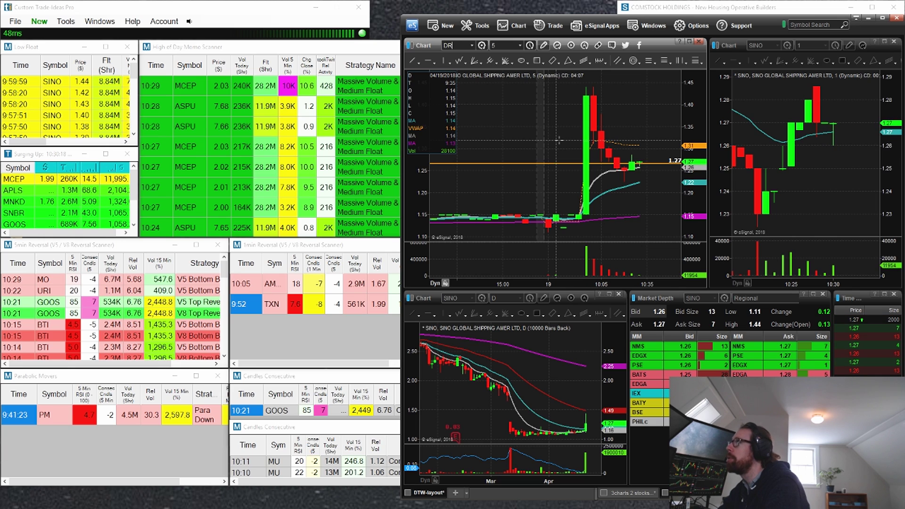
pyautogui.write('XR')
pyautogui.press('Return')
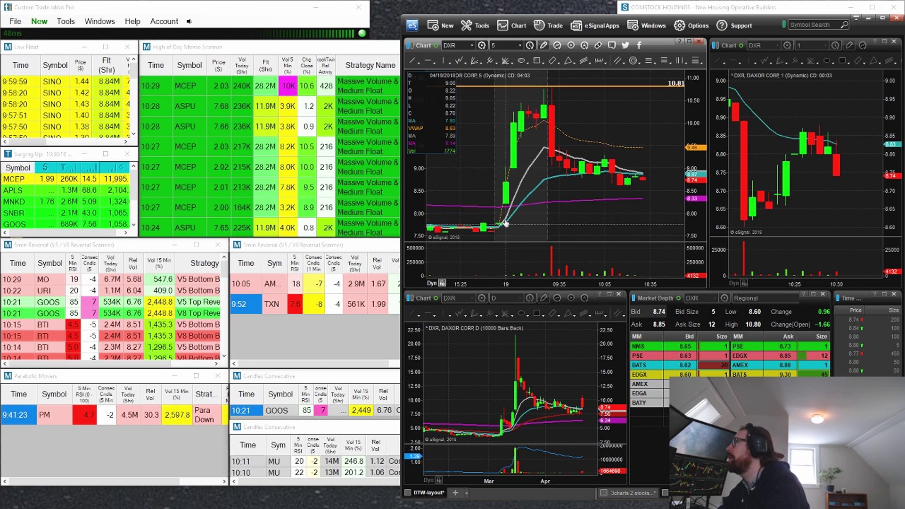
# Pan DXR back to earlier price history and widen the right-hand intraday chart.
pyautogui.moveTo(547, 220); pyautogui.dragTo(667, 184)
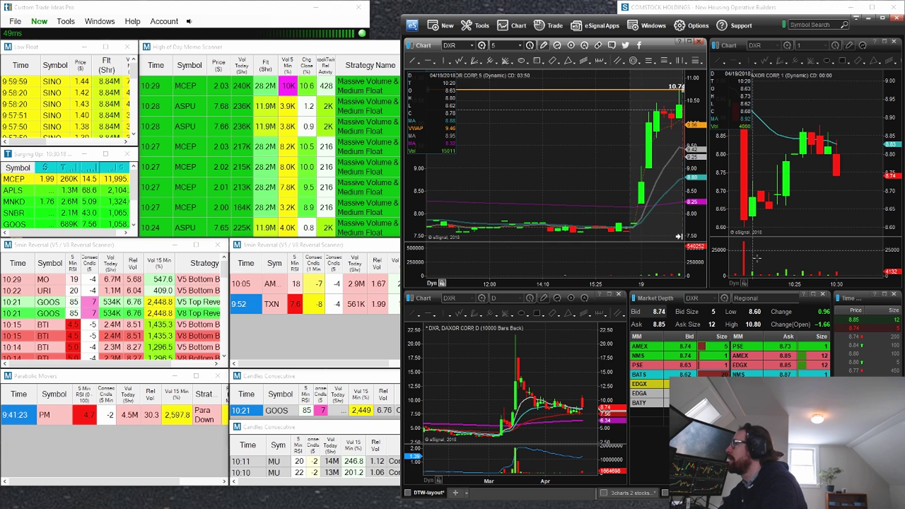
pyautogui.moveTo(707, 209); pyautogui.dragTo(617, 210)
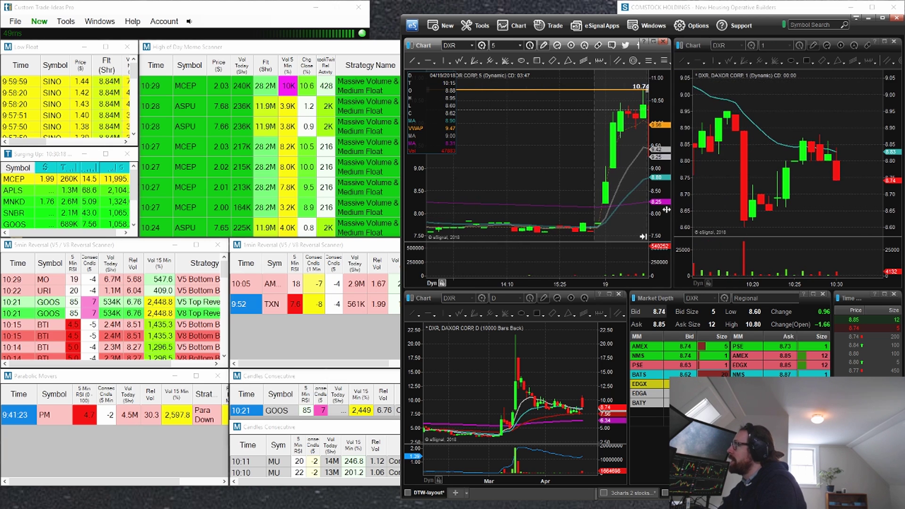
pyautogui.click(716, 47)
# Show DXR as 10-second candles zoomed to 09:25–09:32, then move Lightspeed to the screen top.
pyautogui.click(710, 60)
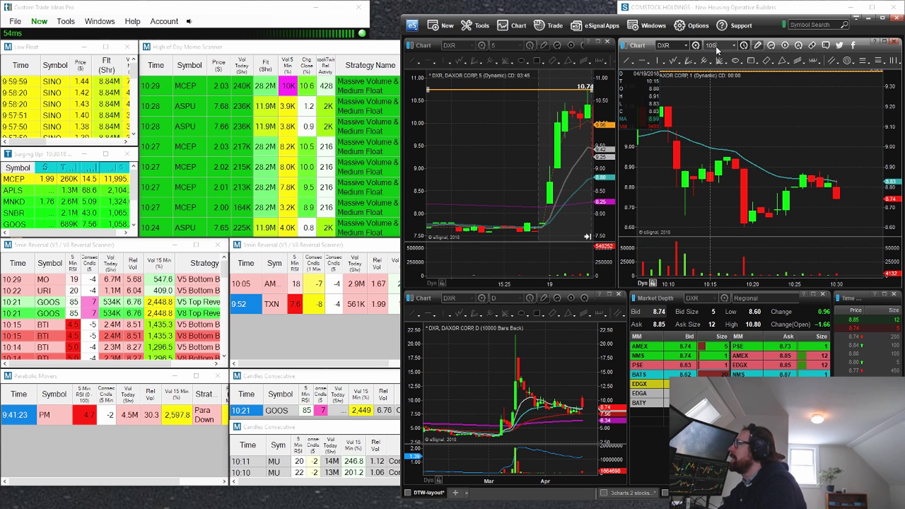
pyautogui.scroll(5, 792, 219)
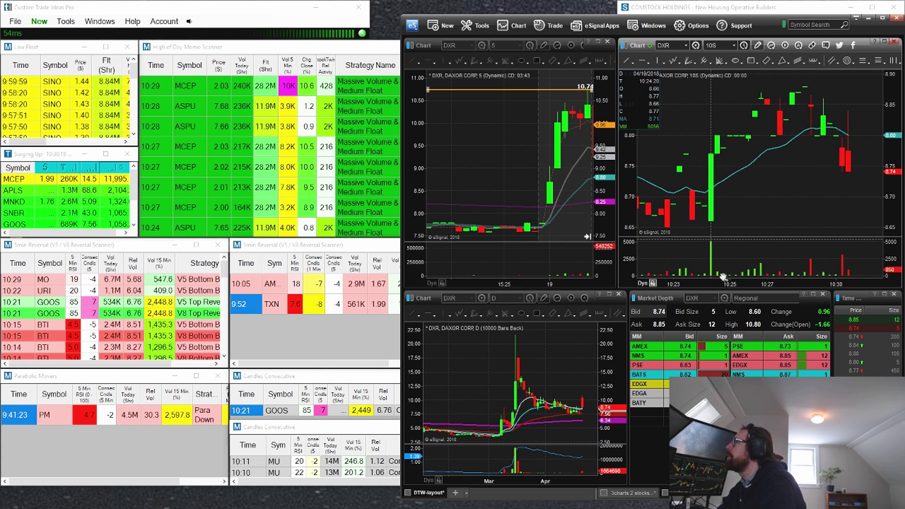
pyautogui.scroll(5, 792, 219)
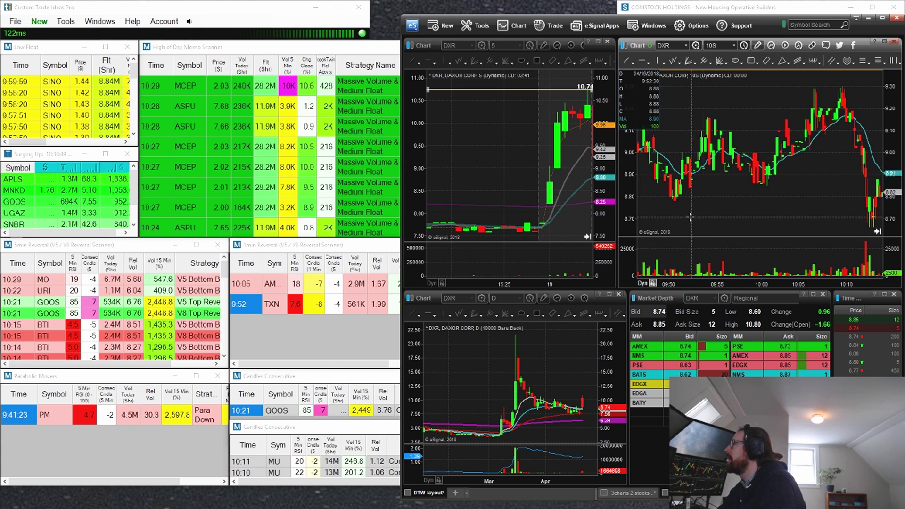
pyautogui.scroll(10, 778, 284)
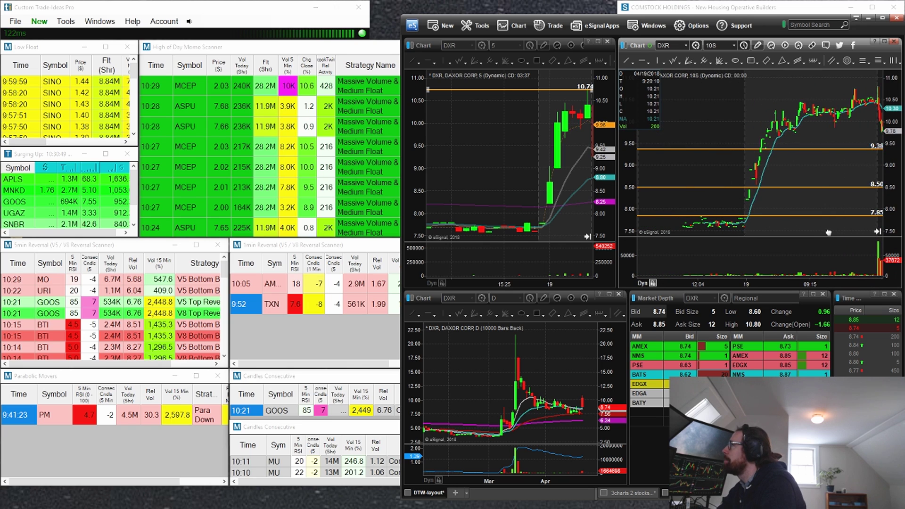
pyautogui.scroll(5, 828, 233)
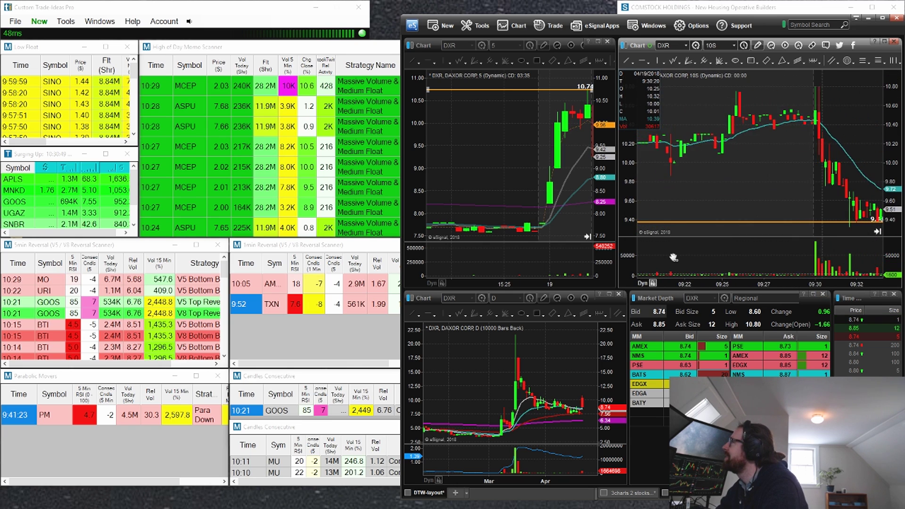
pyautogui.scroll(2, 673, 257)
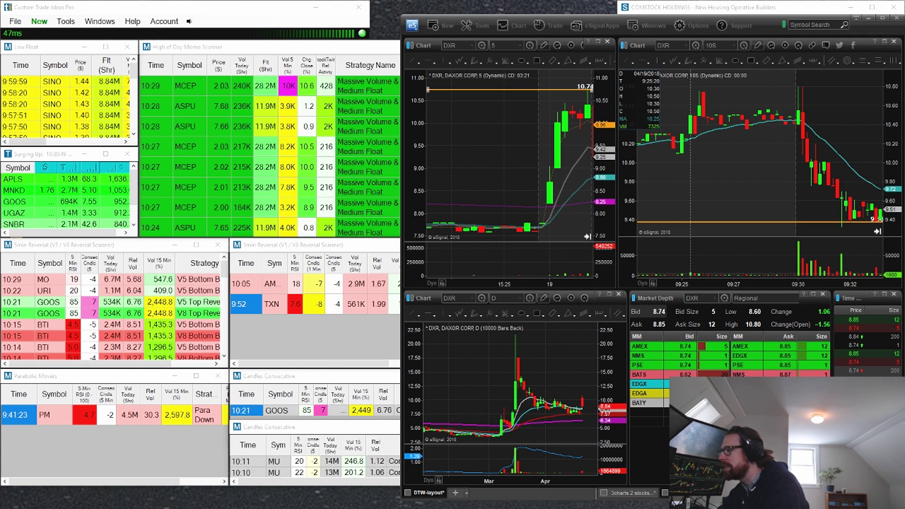
pyautogui.hotkey('alt', 'Tab')
pyautogui.moveTo(311, 473); pyautogui.dragTo(205, 13)
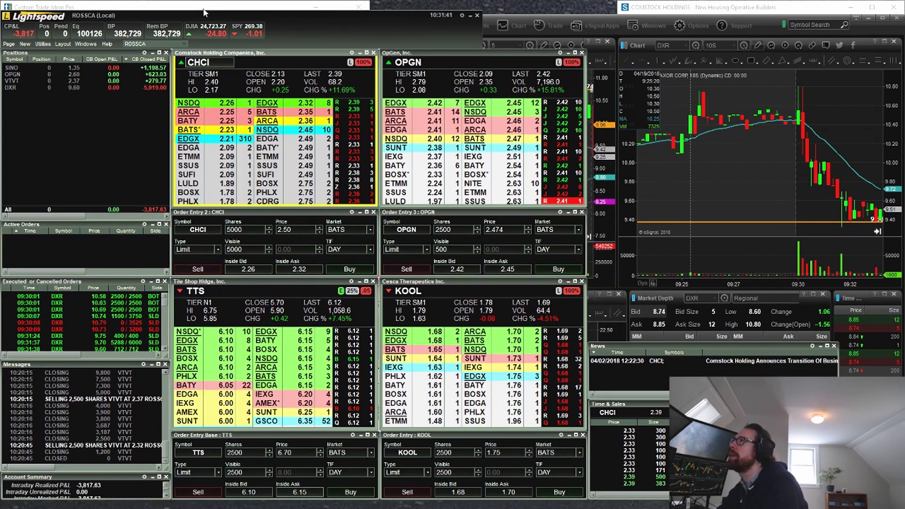
# Select the morning DXR buy fills in Executed Orders, then return to the eSignal charts.
pyautogui.click(124, 301)
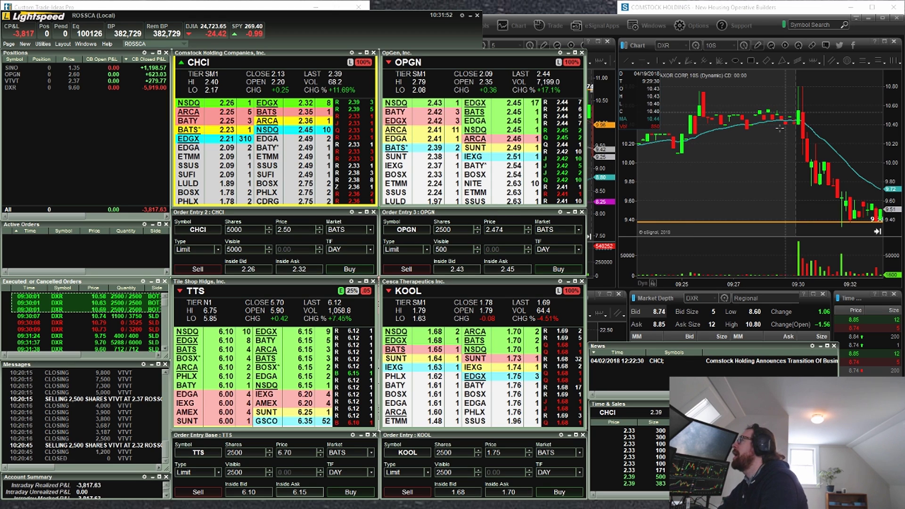
pyautogui.click(802, 112)
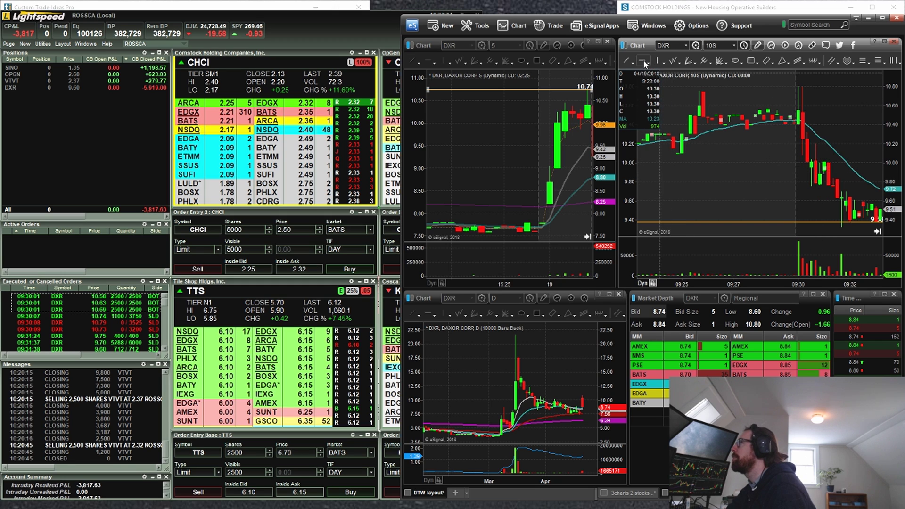
# Select the DXR fills from 09:31:24 to 09:31:38 in Lightspeed's Executed Orders.
pyautogui.click(118, 342)
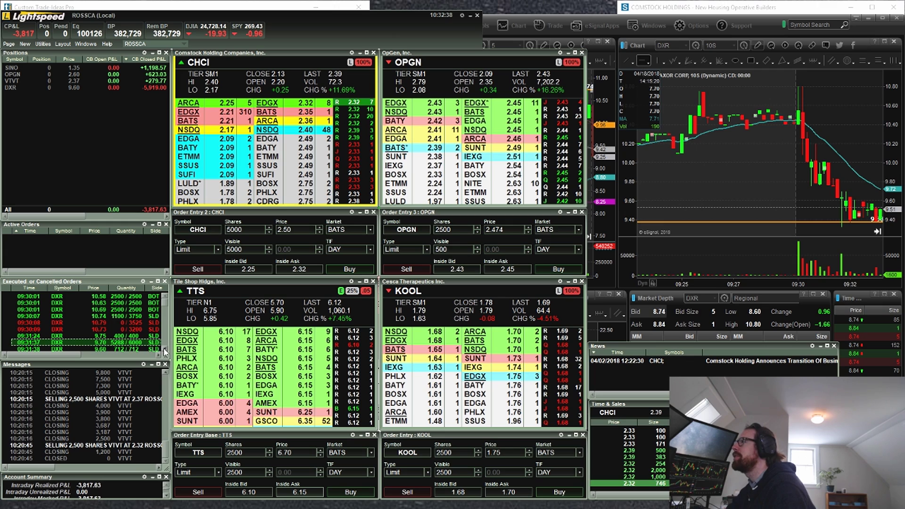
pyautogui.scroll(-1, 165, 347)
pyautogui.moveTo(125, 329); pyautogui.dragTo(123, 315)
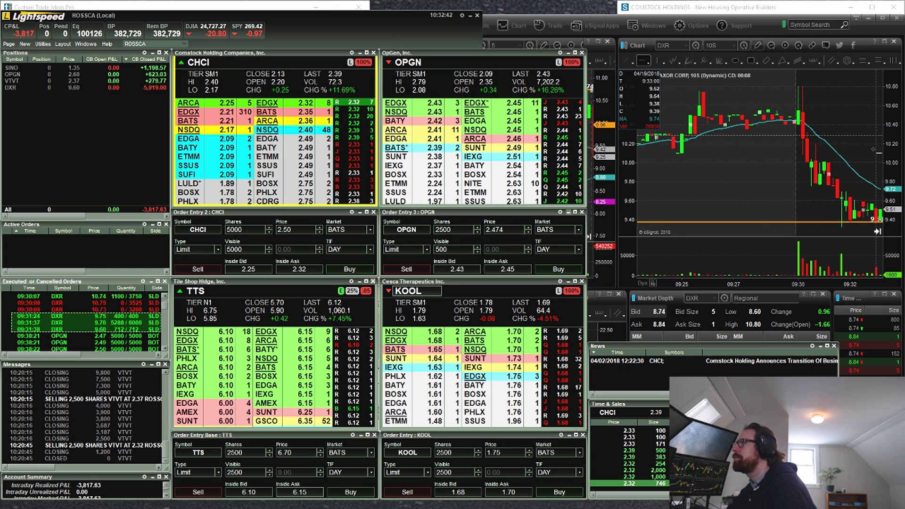
# Draw a horizontal line at 9.77 on the DXR 10-second chart and stretch its price scale.
pyautogui.click(793, 188)
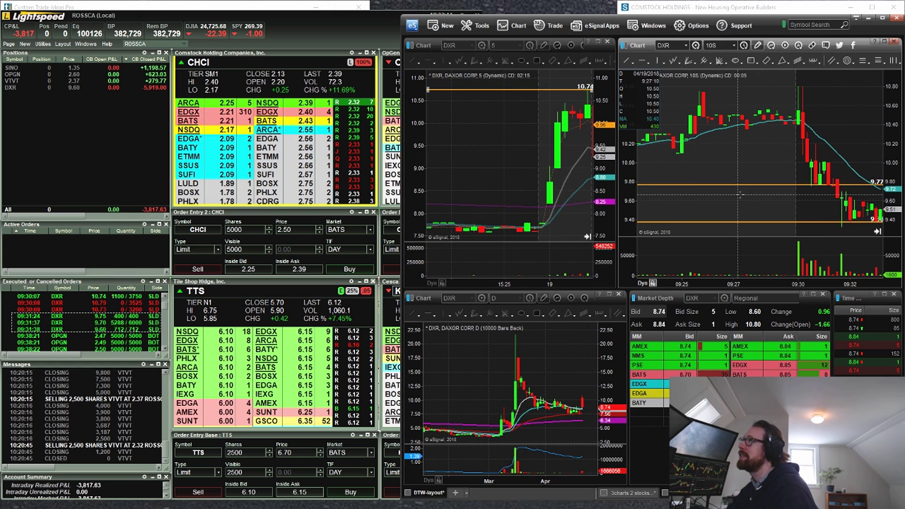
pyautogui.rightClick(726, 189)
pyautogui.press('Escape')
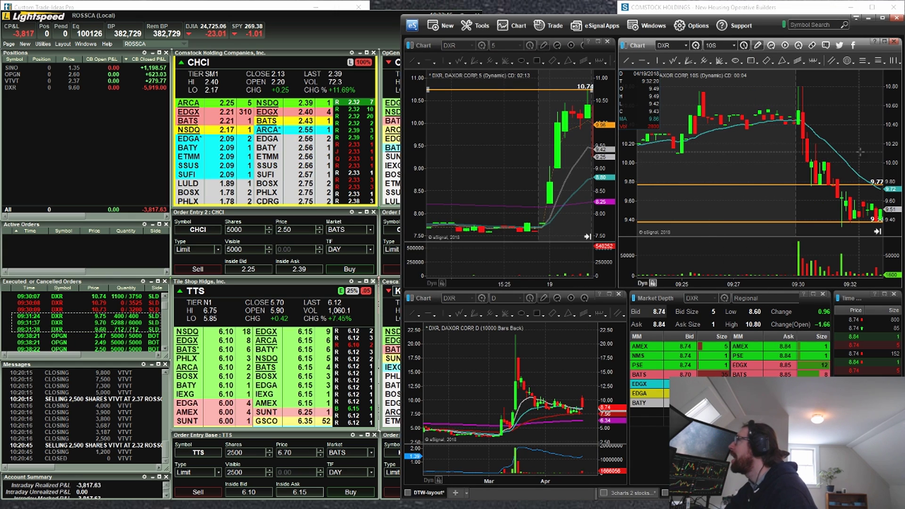
pyautogui.moveTo(886, 160); pyautogui.dragTo(889, 175)
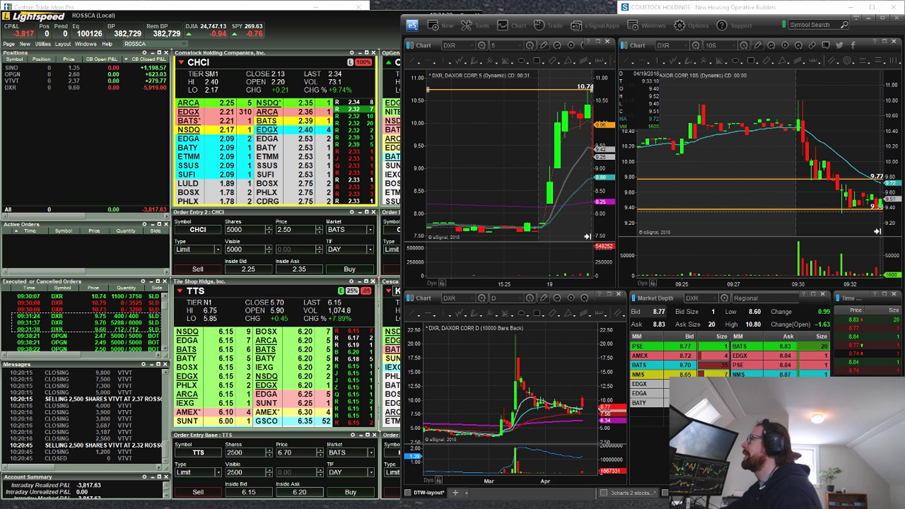
pyautogui.click(514, 165)
# Bring later DXR 5-minute candles up to 09:35 into view, then switch to Tradervue's Reports overview.
pyautogui.moveTo(514, 165); pyautogui.dragTo(488, 165)
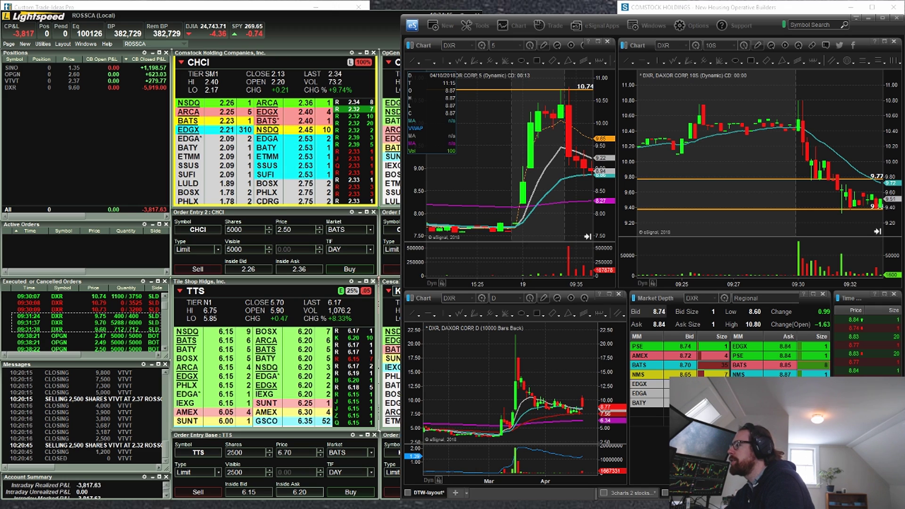
pyautogui.hotkey('alt', 'Tab')
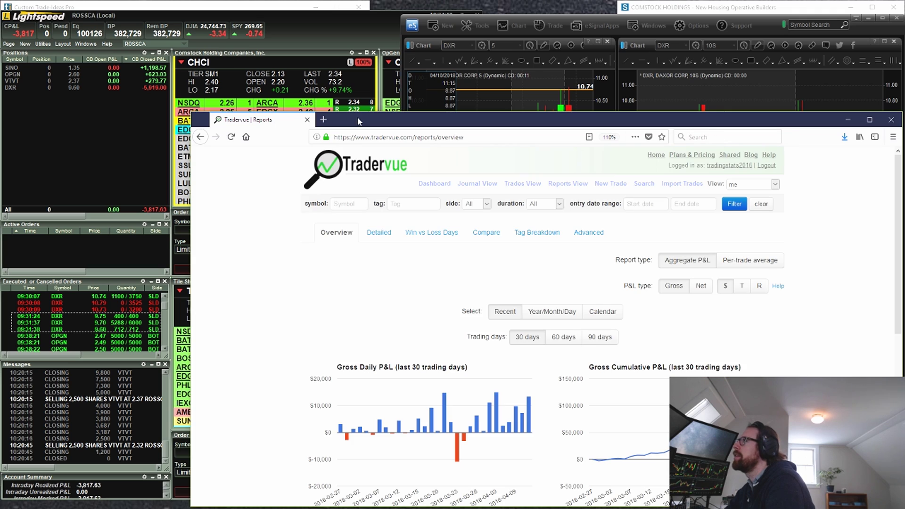
# Review Tradervue's Detailed statistics report, then minimize the browser.
pyautogui.moveTo(357, 122); pyautogui.dragTo(301, 25)
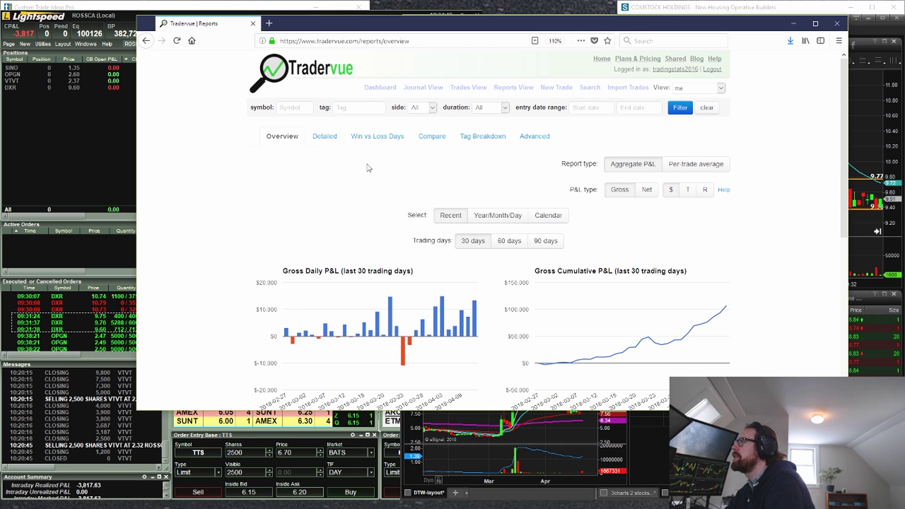
pyautogui.click(324, 136)
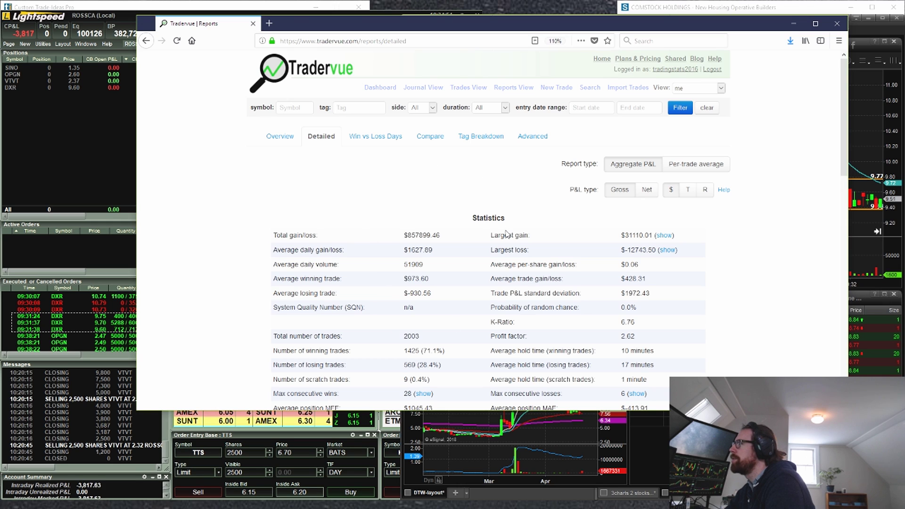
pyautogui.scroll(-3, 446, 237)
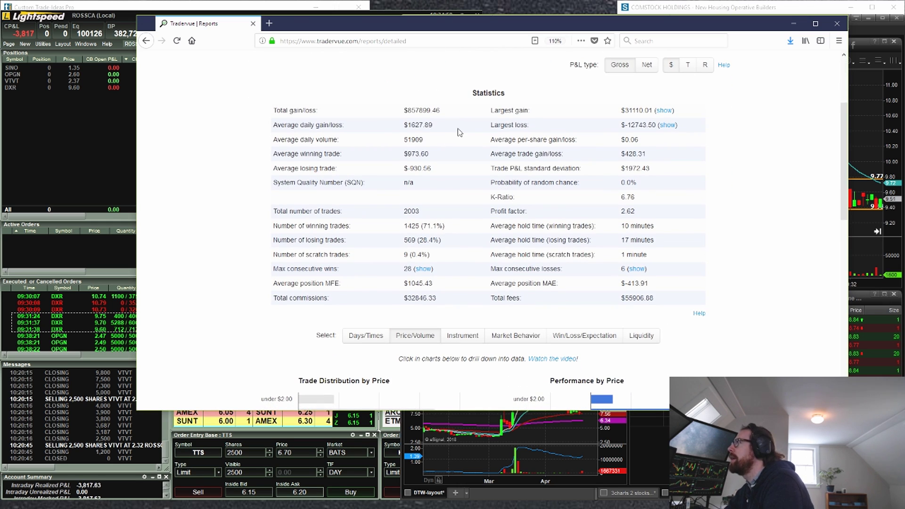
pyautogui.scroll(1, 461, 157)
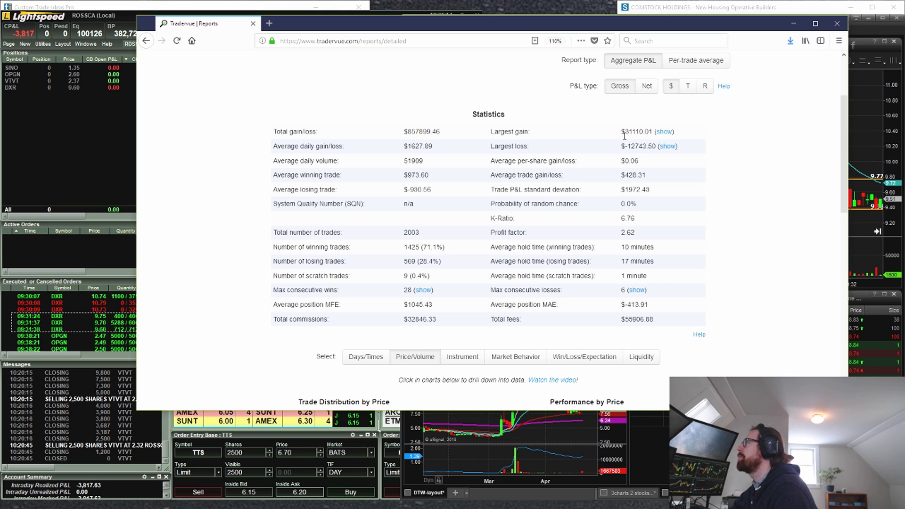
pyautogui.click(645, 134)
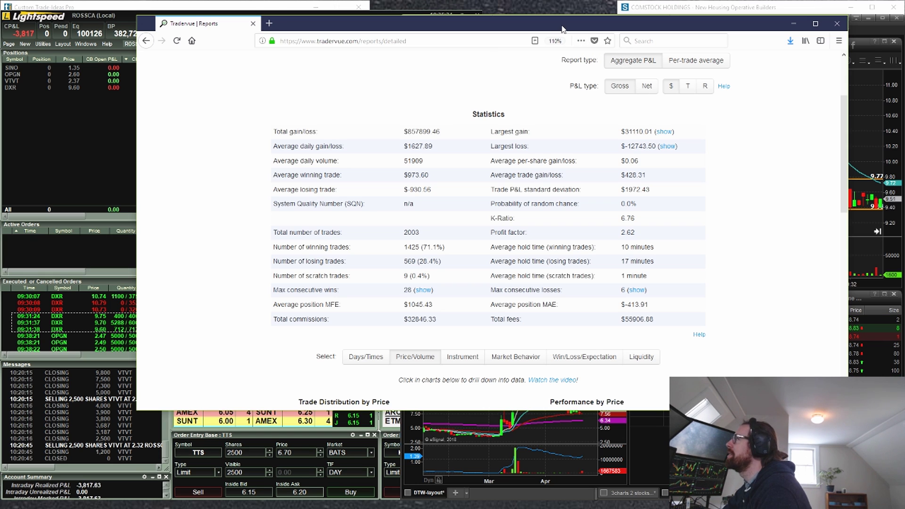
pyautogui.press('super+Down')
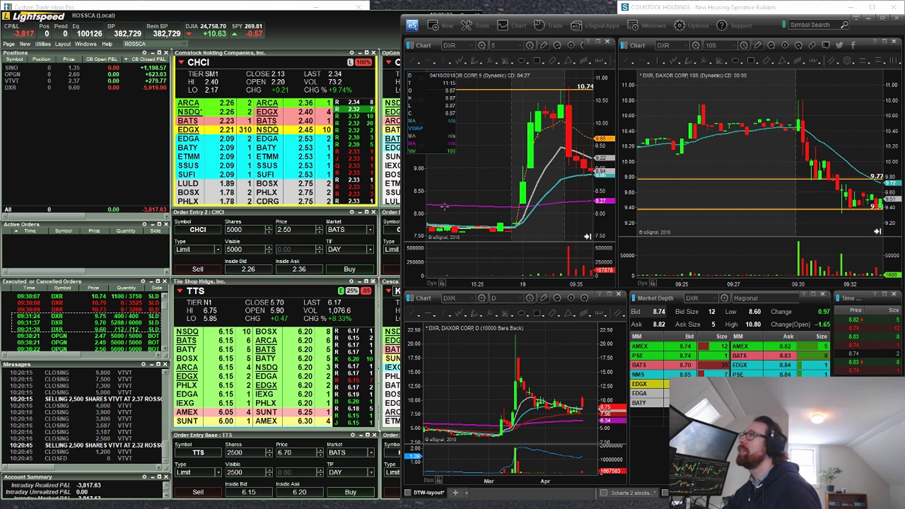
# Load OPGN into all linked eSignal charts and market depth.
pyautogui.click(503, 166)
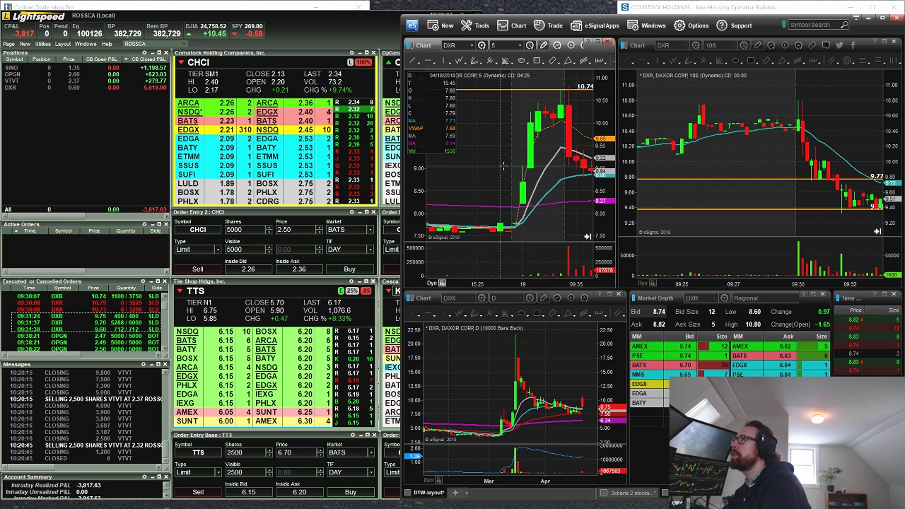
pyautogui.write('OPGN')
pyautogui.press('Return')
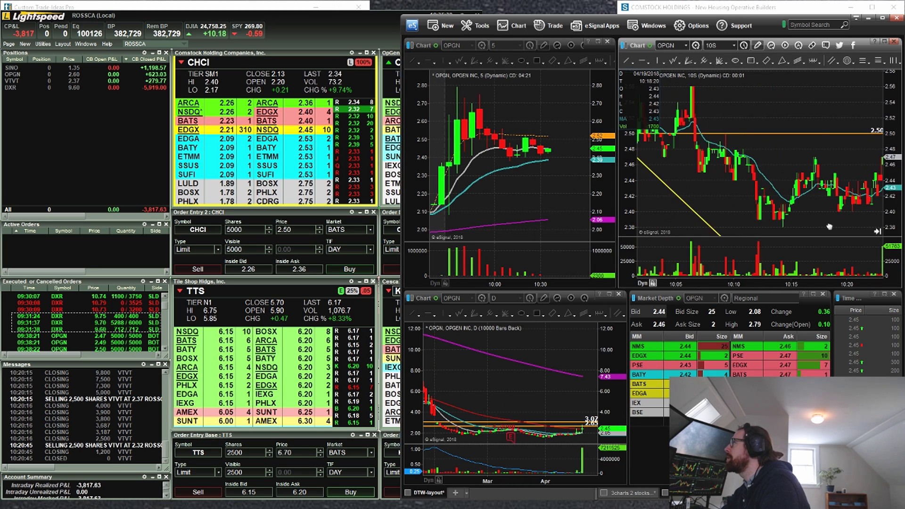
# Zoom the OPGN 10-second chart into this morning's run.
pyautogui.scroll(5, 829, 227)
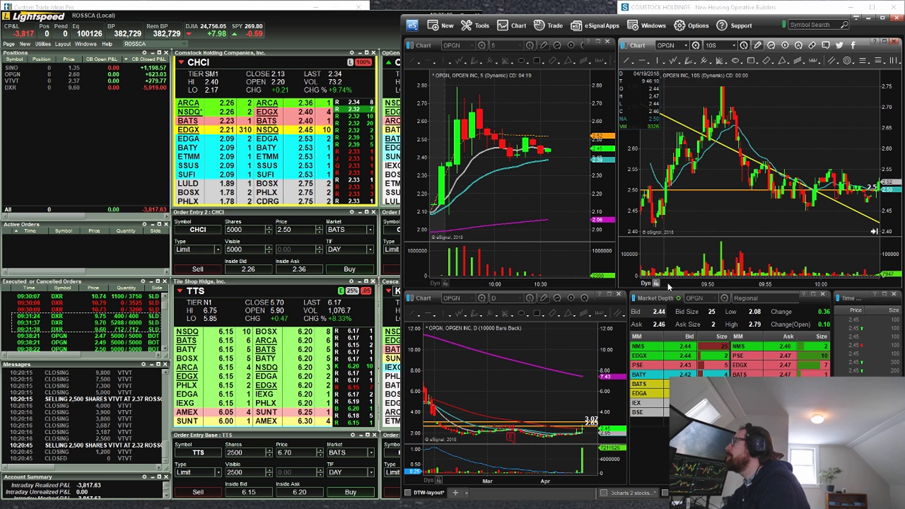
pyautogui.scroll(5, 669, 283)
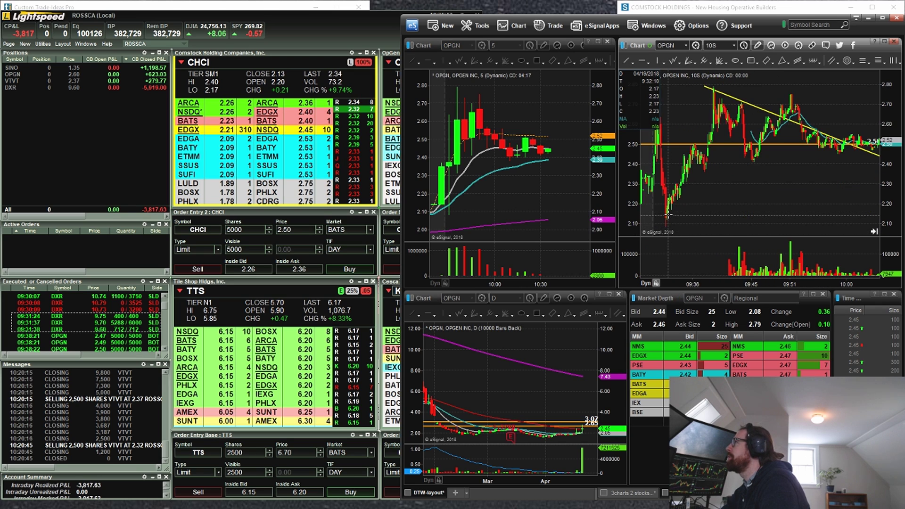
pyautogui.scroll(5, 667, 215)
pyautogui.scroll(5, 592, 196)
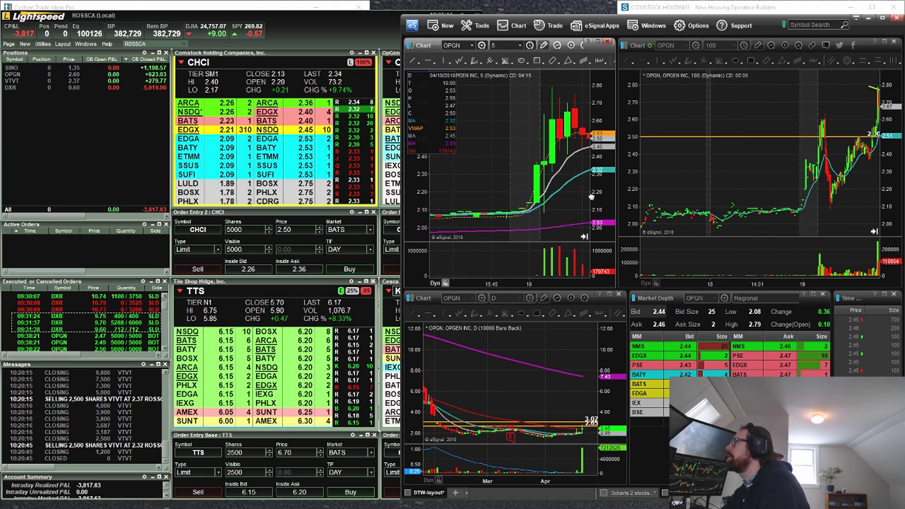
pyautogui.scroll(-3, 591, 196)
pyautogui.scroll(-3, 844, 257)
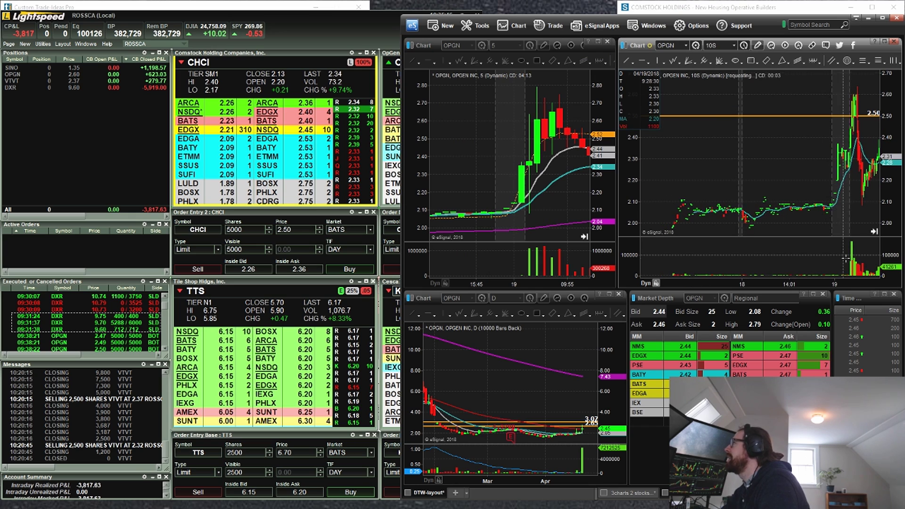
pyautogui.scroll(-3, 818, 152)
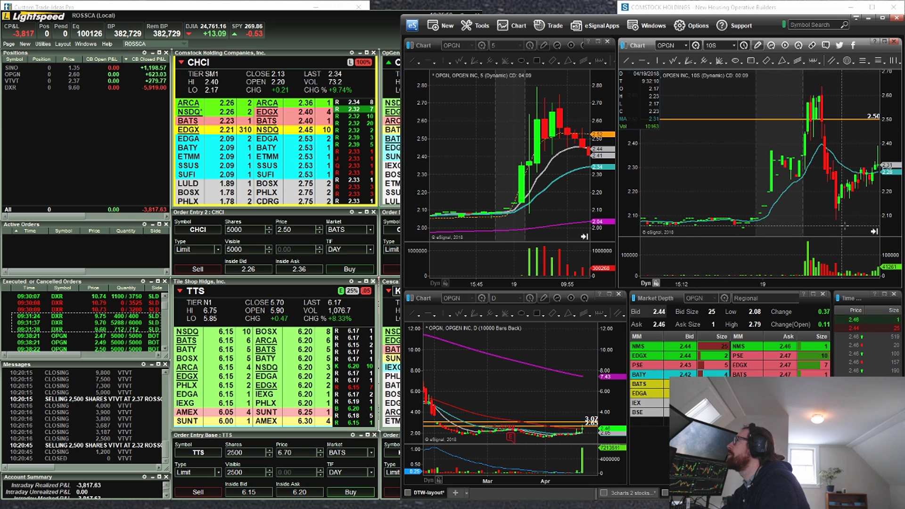
pyautogui.scroll(-3, 776, 209)
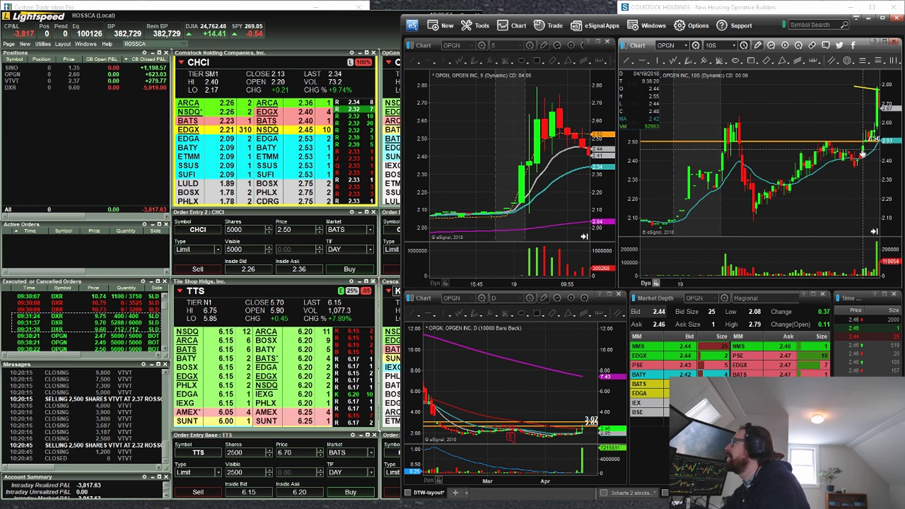
pyautogui.scroll(-3, 844, 151)
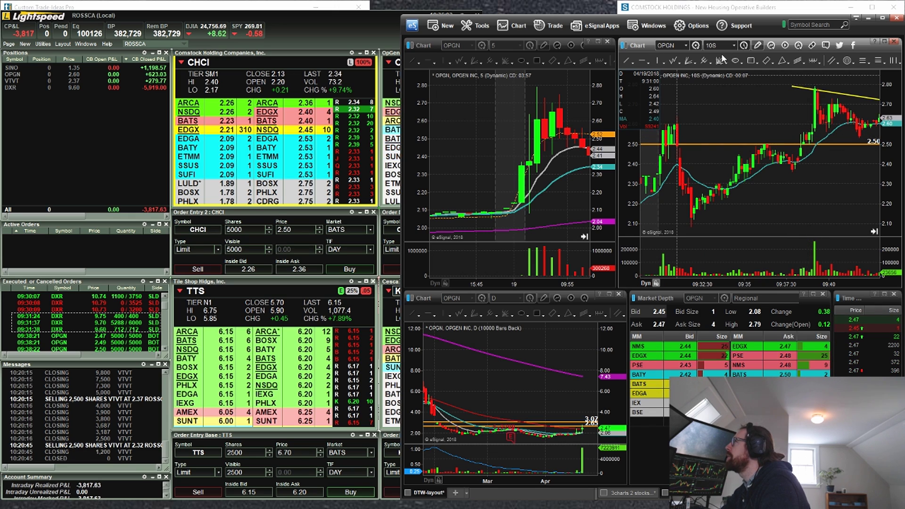
# Remove a trial rectangle, pan to the 09:35–09:45 bars, and mark 2.70 on the 5-minute chart.
pyautogui.click(750, 61)
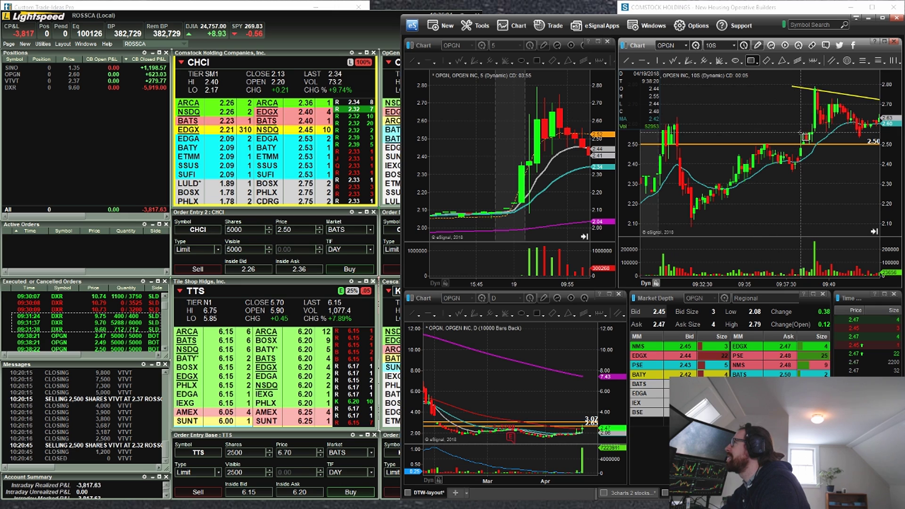
pyautogui.moveTo(807, 142); pyautogui.dragTo(819, 147)
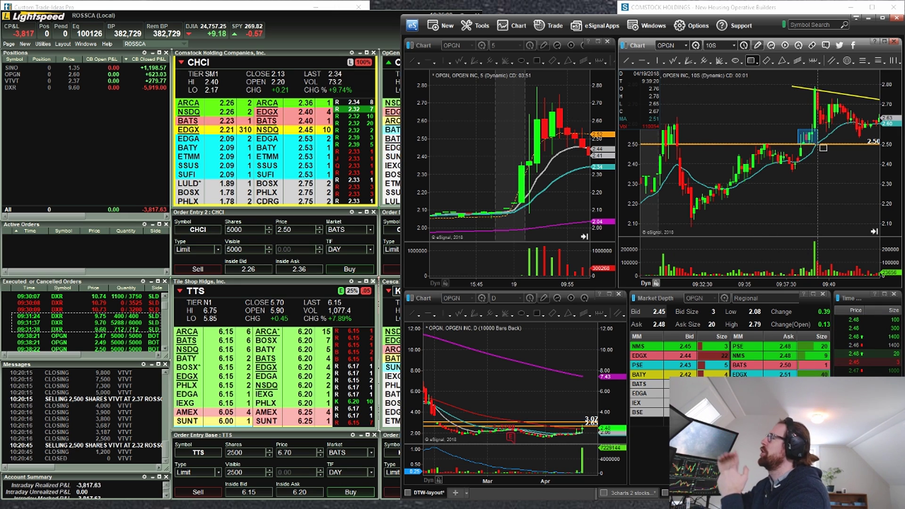
pyautogui.rightClick(817, 143)
pyautogui.click(838, 202)
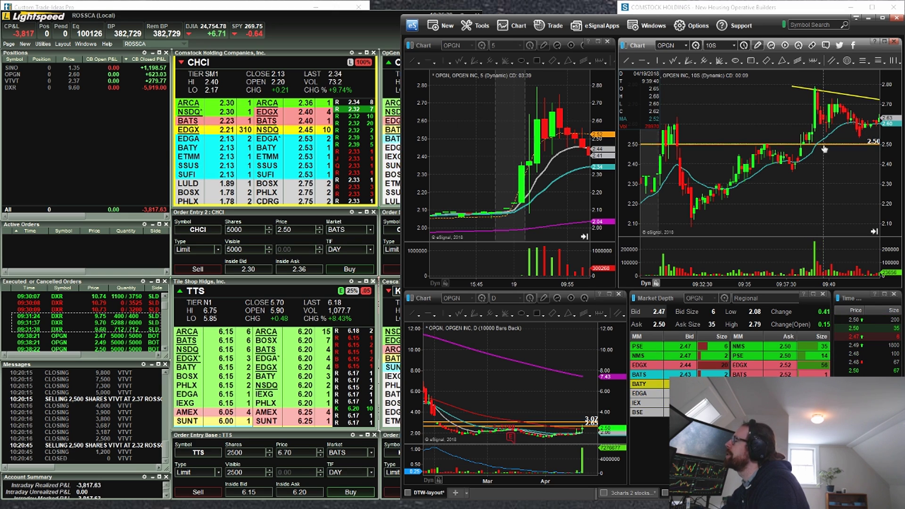
pyautogui.moveTo(823, 149); pyautogui.dragTo(743, 146)
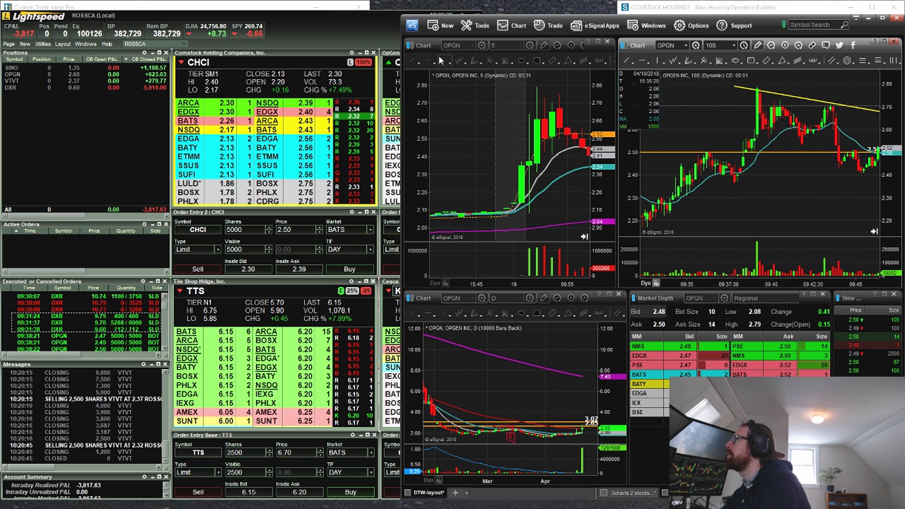
pyautogui.click(551, 103)
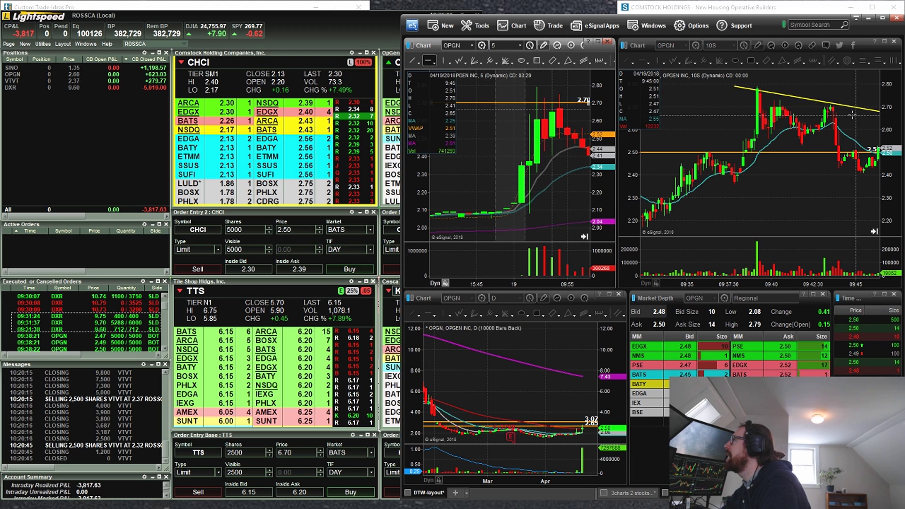
pyautogui.click(824, 121)
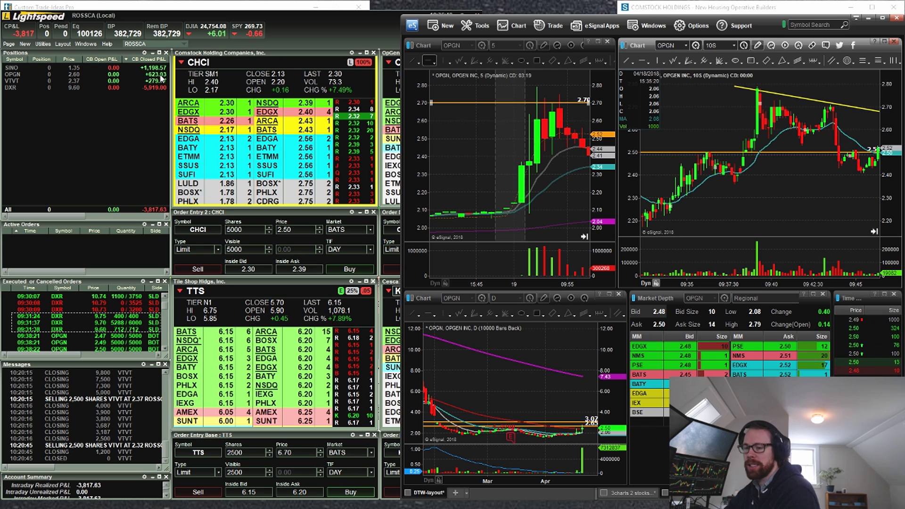
# Glance at Lightspeed positions, then load SINO into all linked eSignal charts.
pyautogui.click(141, 88)
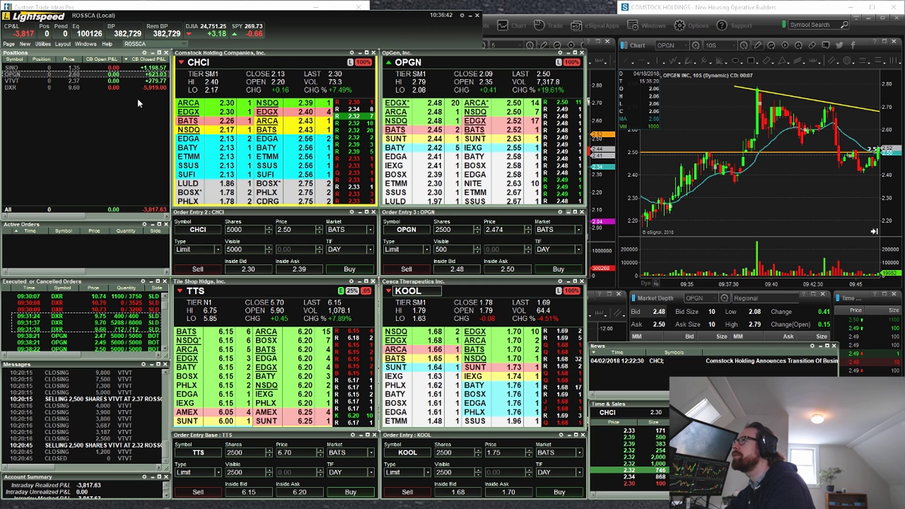
pyautogui.click(680, 130)
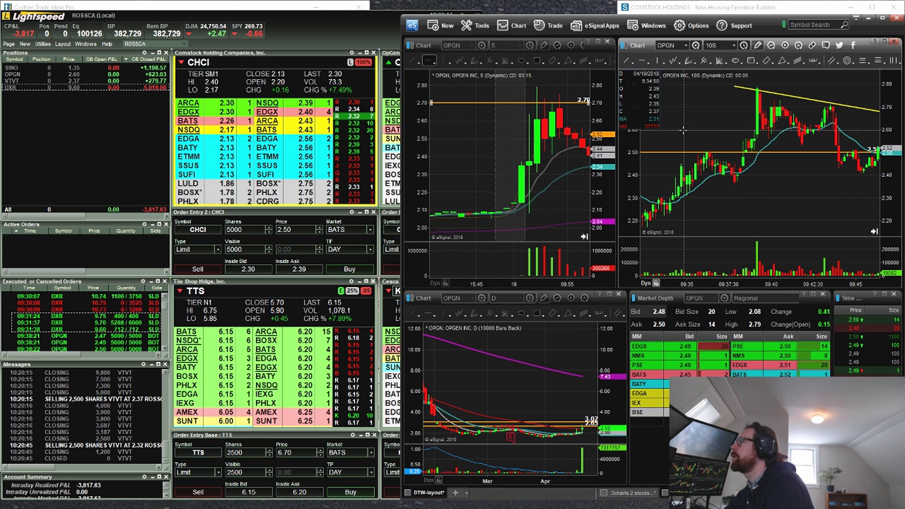
pyautogui.write('SI')
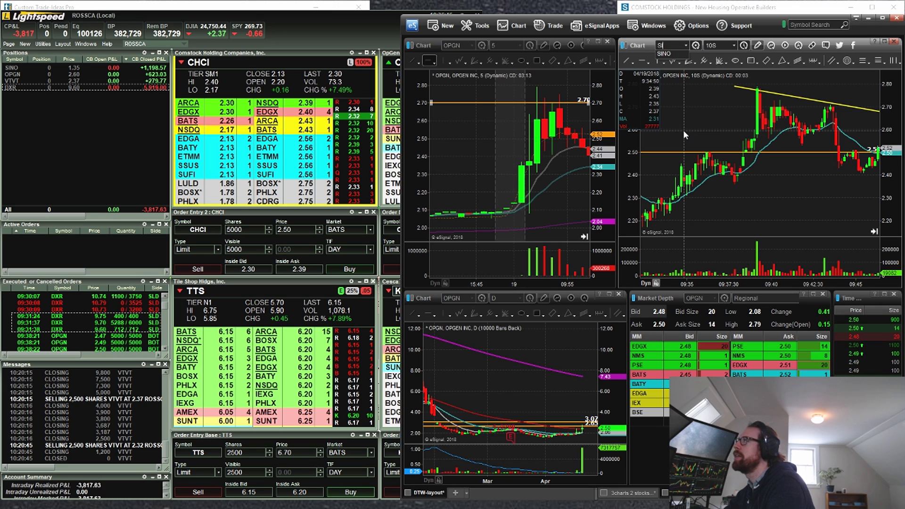
pyautogui.write('NO')
pyautogui.press('Return')
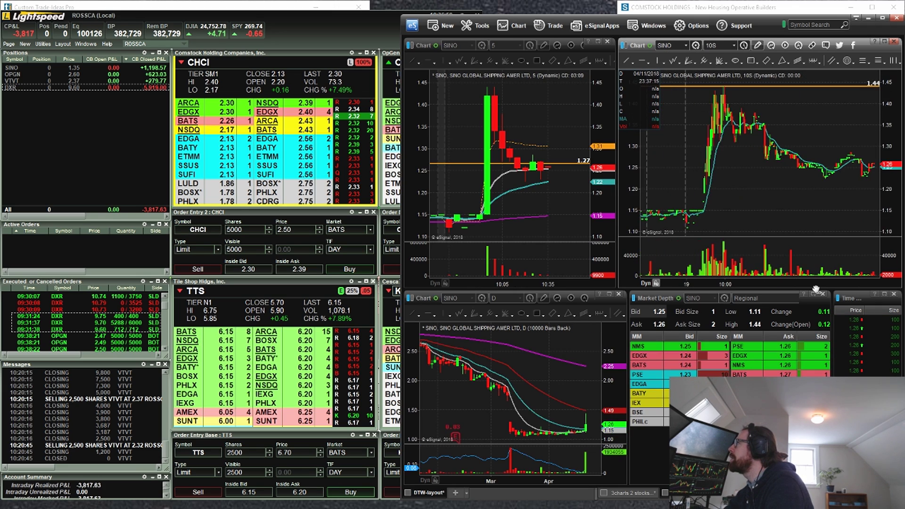
# Zoom the SINO 10-second chart into the run toward 1.44 with a 1.00–1.55 price scale.
pyautogui.moveTo(735, 241); pyautogui.dragTo(858, 284)
pyautogui.scroll(5, 779, 210)
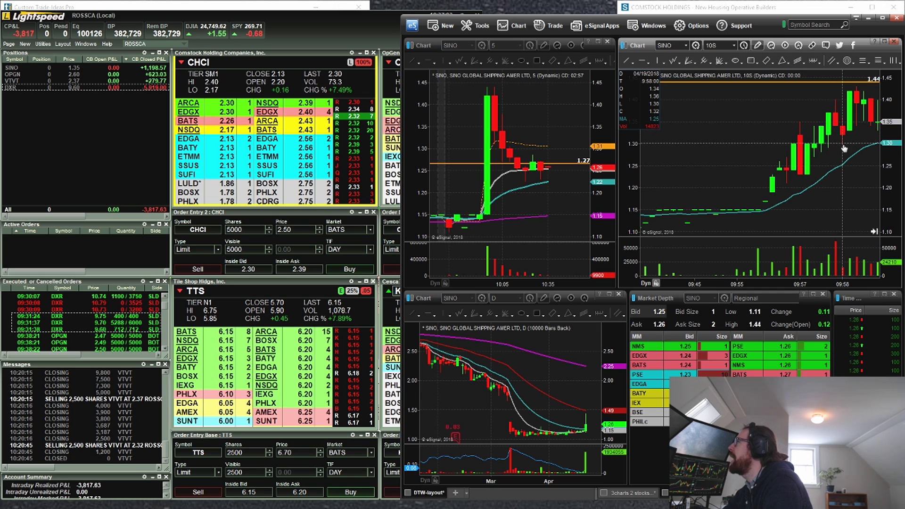
pyautogui.scroll(2, 839, 137)
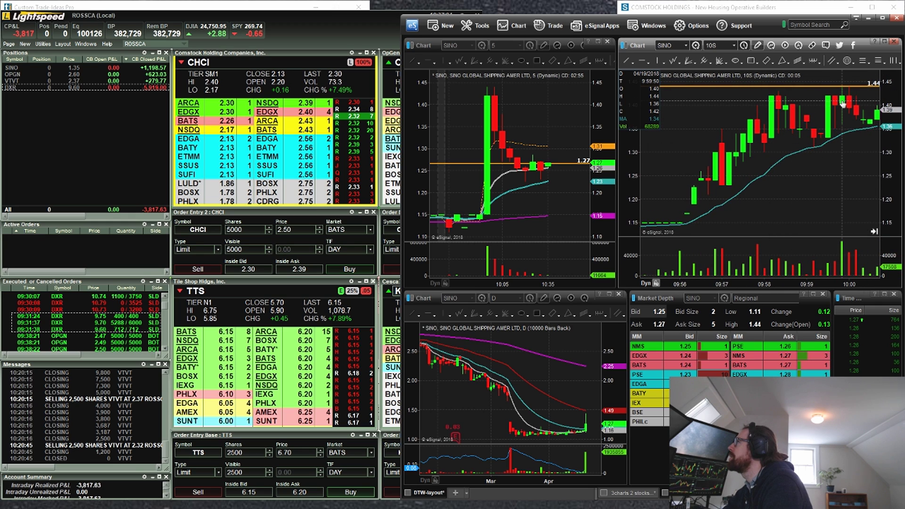
pyautogui.scroll(-2, 848, 103)
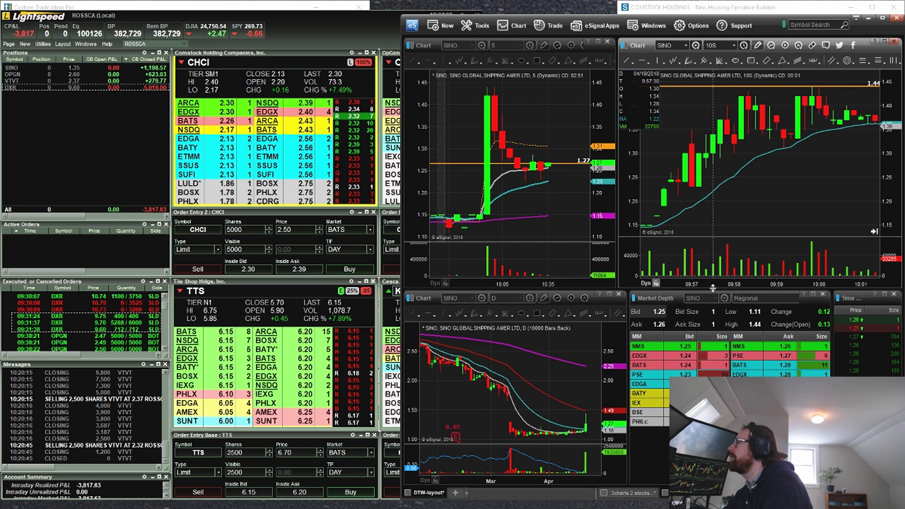
pyautogui.scroll(-2, 853, 152)
pyautogui.moveTo(892, 162); pyautogui.dragTo(891, 178)
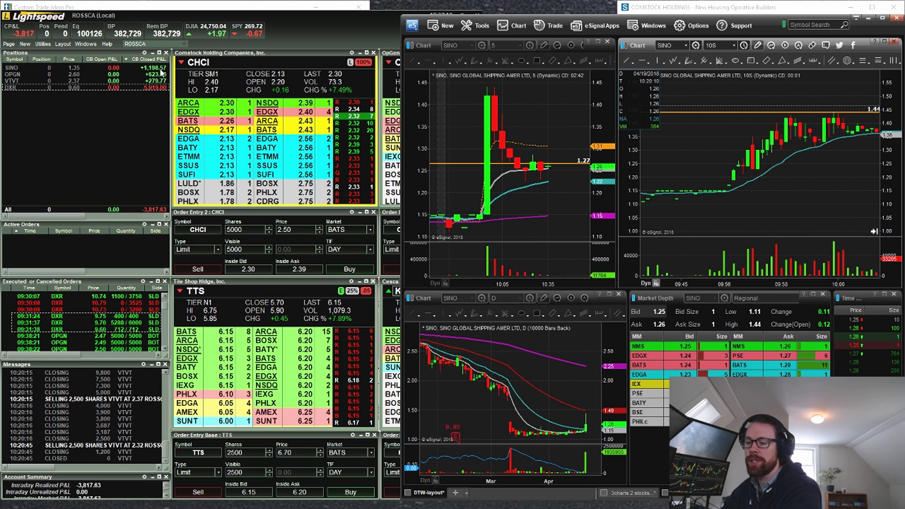
# Switch the linked charts from SINO to VTVT.
pyautogui.click(516, 172)
pyautogui.scroll(4, 518, 173)
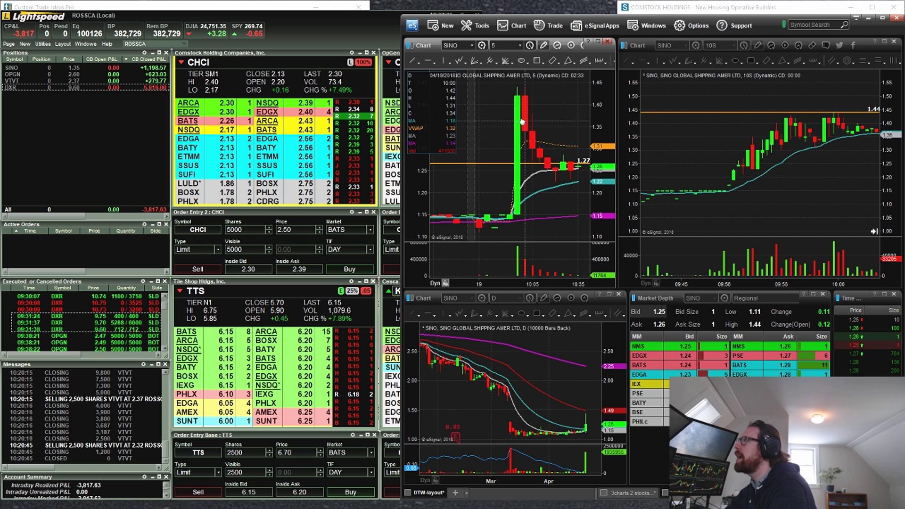
pyautogui.write('TV')
pyautogui.press('Return')
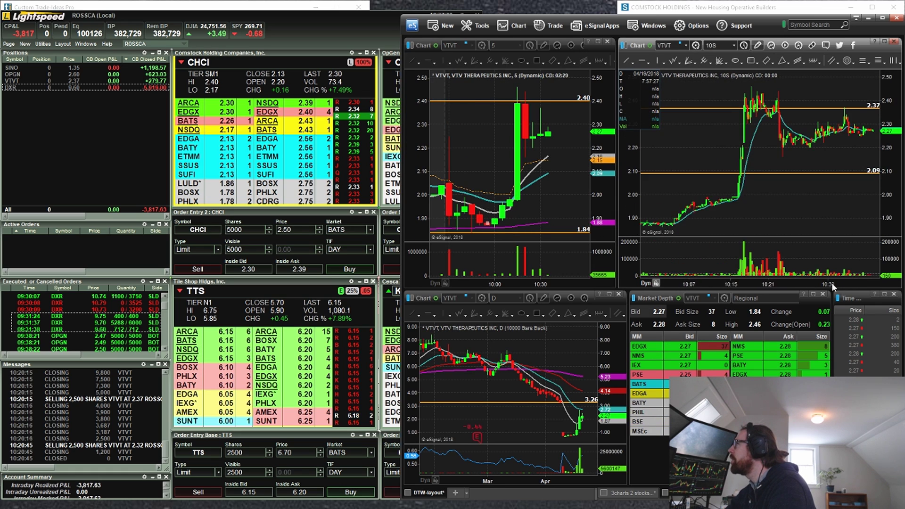
# Zoom VTVT's 10-second chart to the 10:15 breakout, lower the orange level to 2.30, and check VTVT in Lightspeed.
pyautogui.scroll(3, 830, 248)
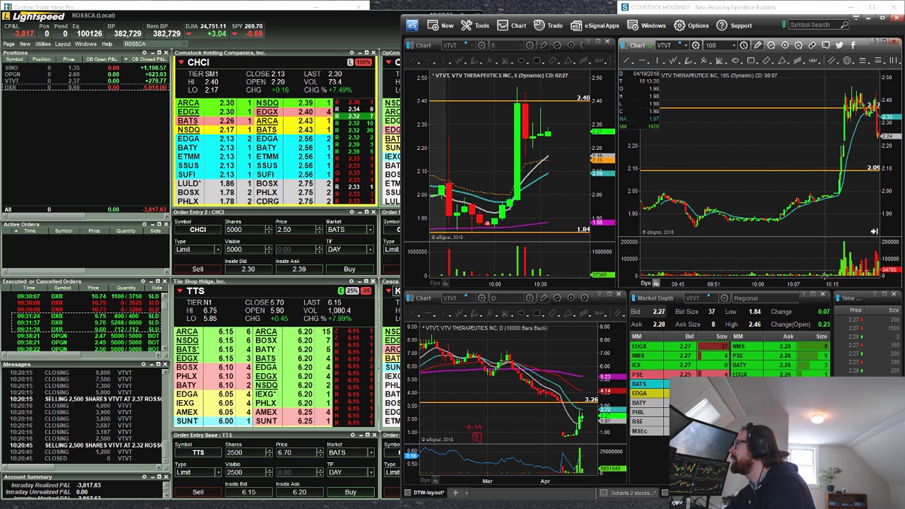
pyautogui.scroll(2, 755, 275)
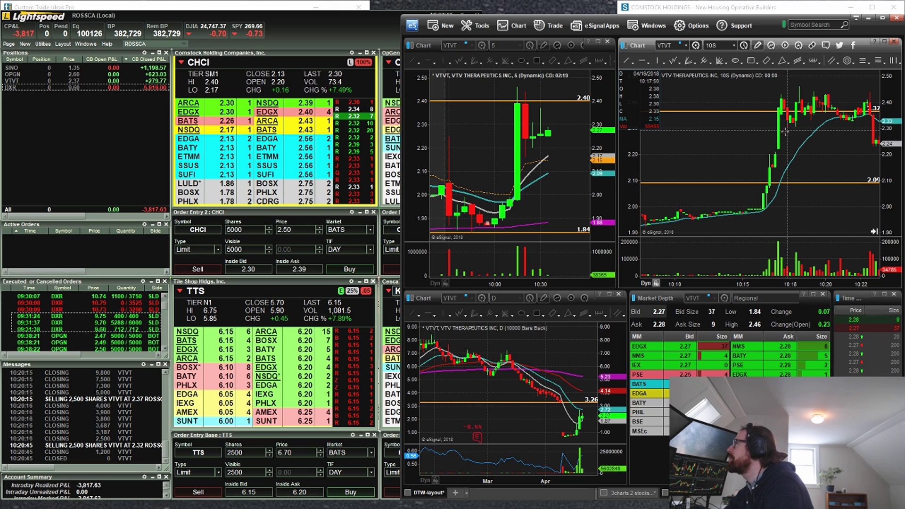
pyautogui.moveTo(766, 114); pyautogui.dragTo(768, 131)
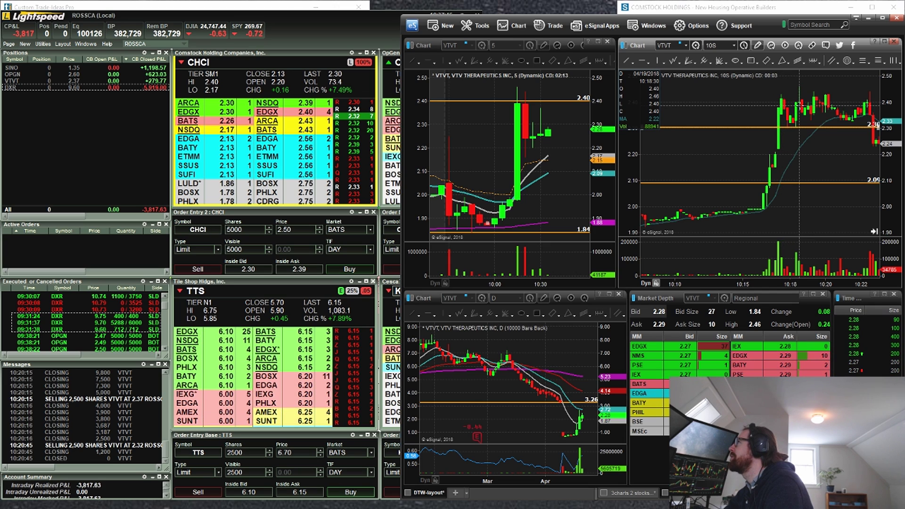
pyautogui.scroll(3, 809, 109)
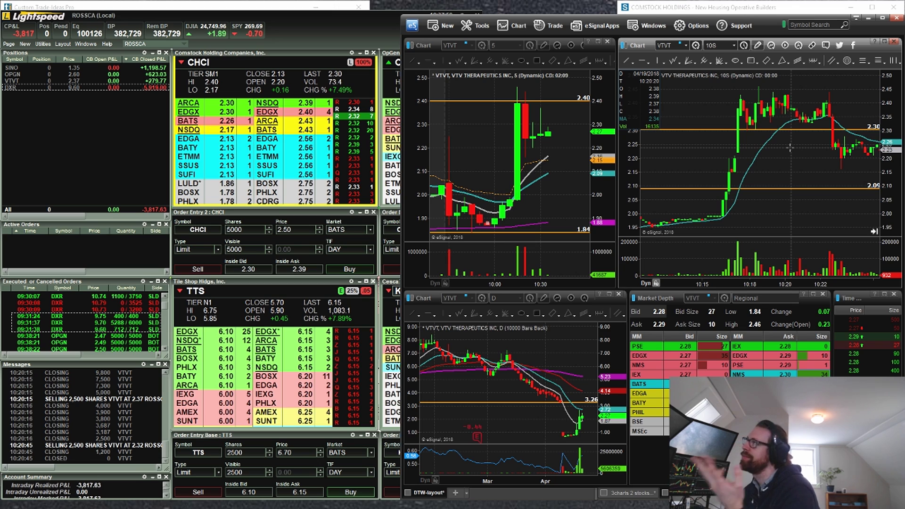
pyautogui.click(133, 74)
pyautogui.click(134, 79)
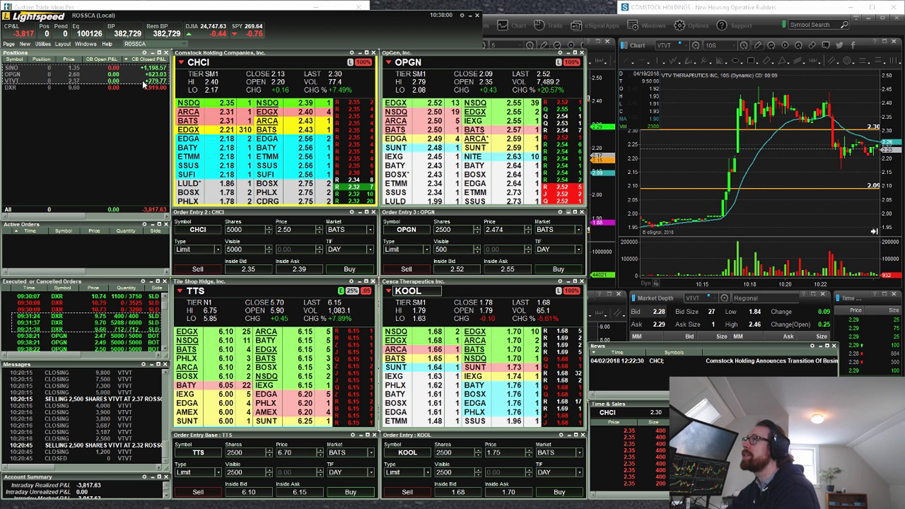
# Check the DXR position in Lightspeed, then bring the eSignal VTVT charts back in front.
pyautogui.click(146, 88)
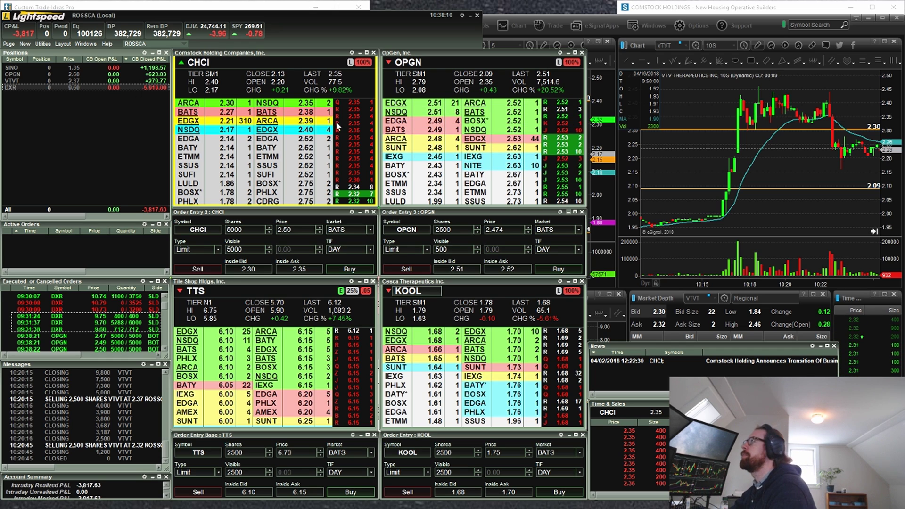
pyautogui.click(593, 157)
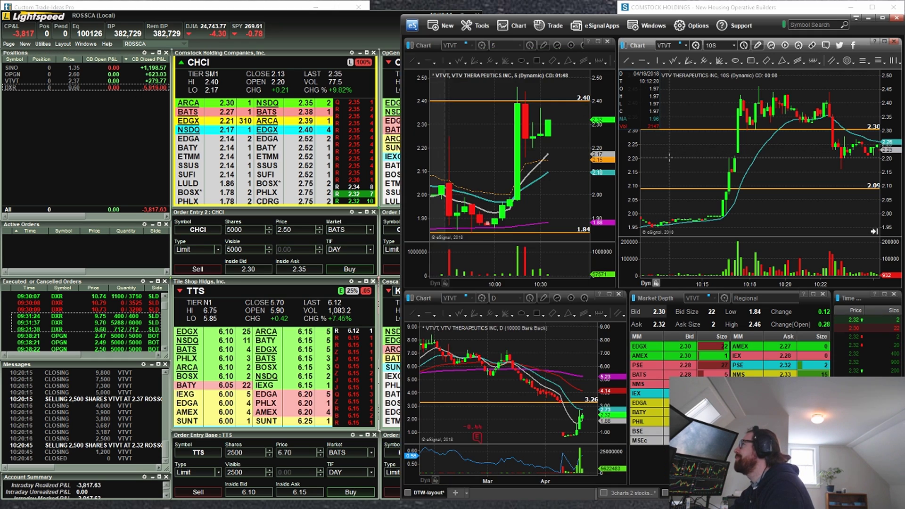
# Switch the VTVT chart to a 1-minute interval, then widen and compress the 5-minute chart to include premarket.
pyautogui.click(721, 46)
pyautogui.write('1')
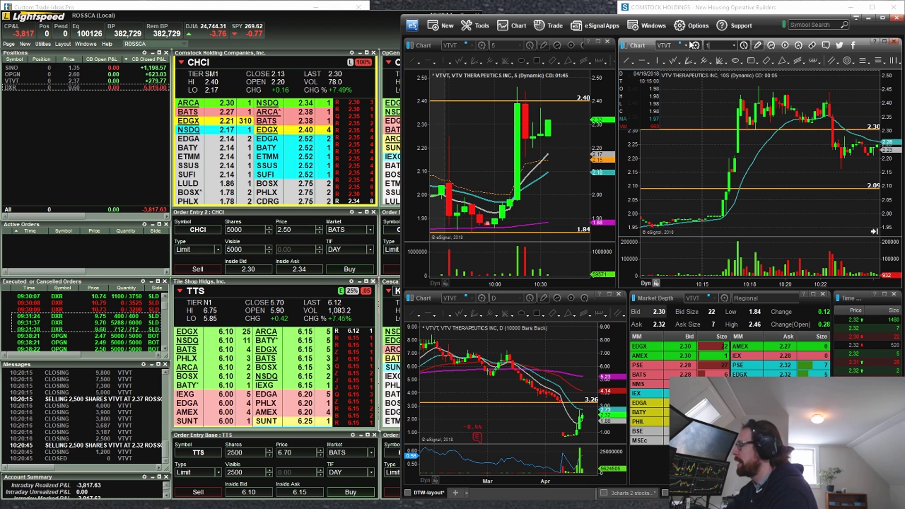
pyautogui.press('Return')
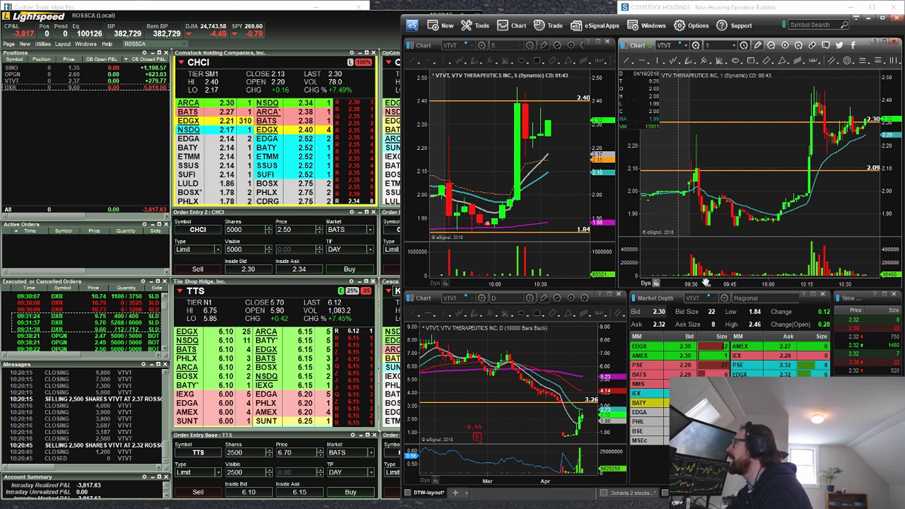
pyautogui.moveTo(618, 216); pyautogui.dragTo(702, 215)
pyautogui.moveTo(553, 280); pyautogui.dragTo(609, 282)
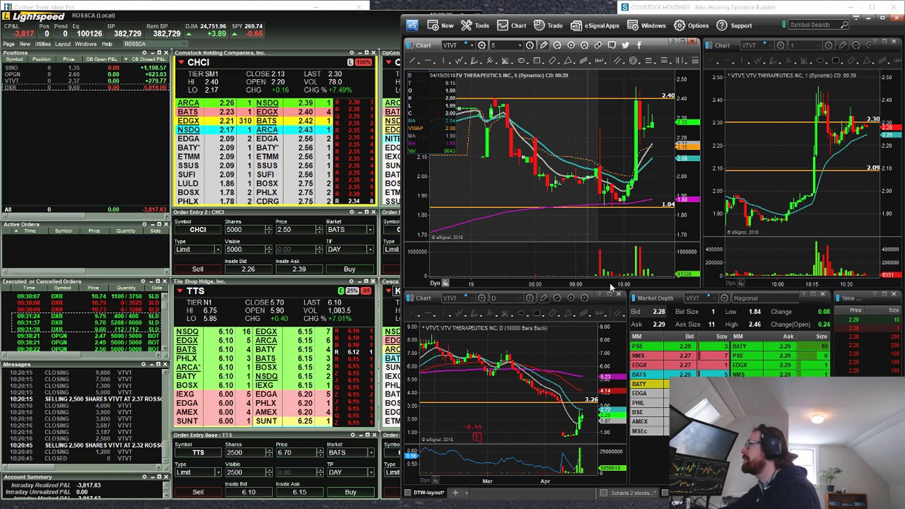
# Load FTFT into the linked charts, scroll back through earlier days, then return to the latest bars.
pyautogui.write('FTFT')
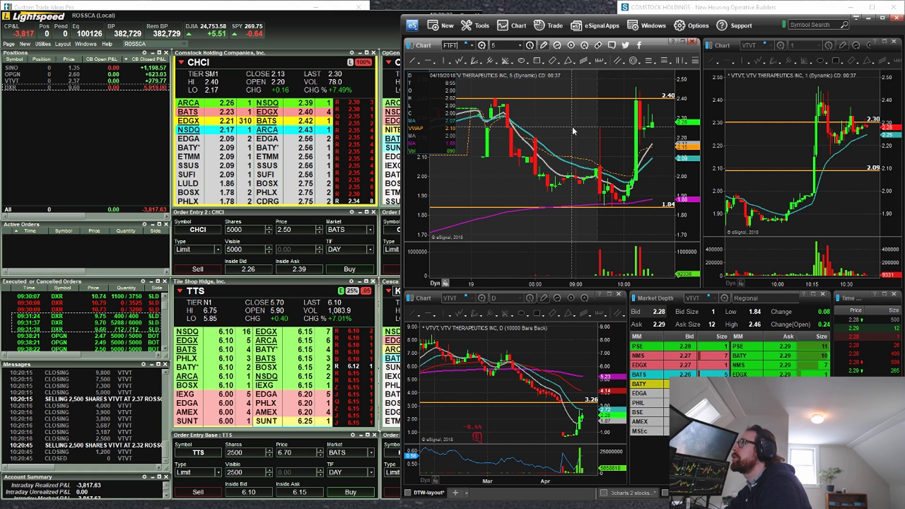
pyautogui.press('Return')
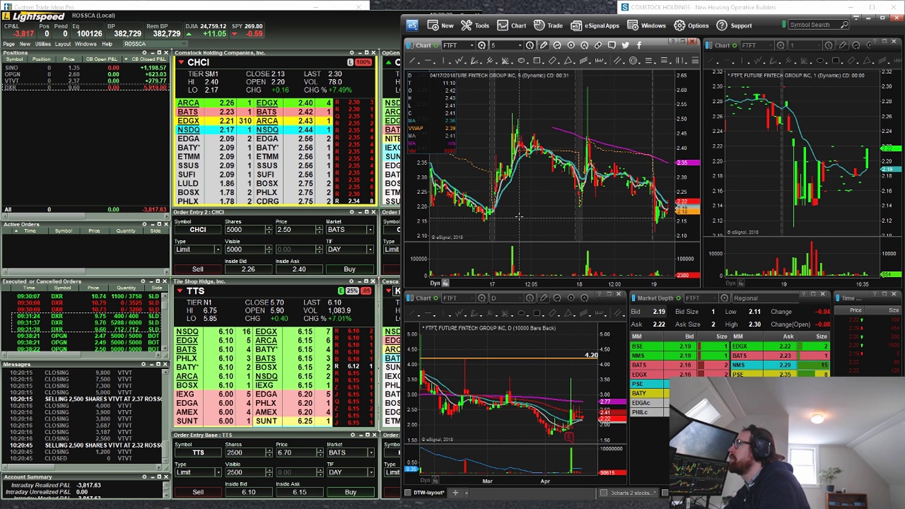
pyautogui.scroll(5, 583, 206)
pyautogui.scroll(5, 582, 206)
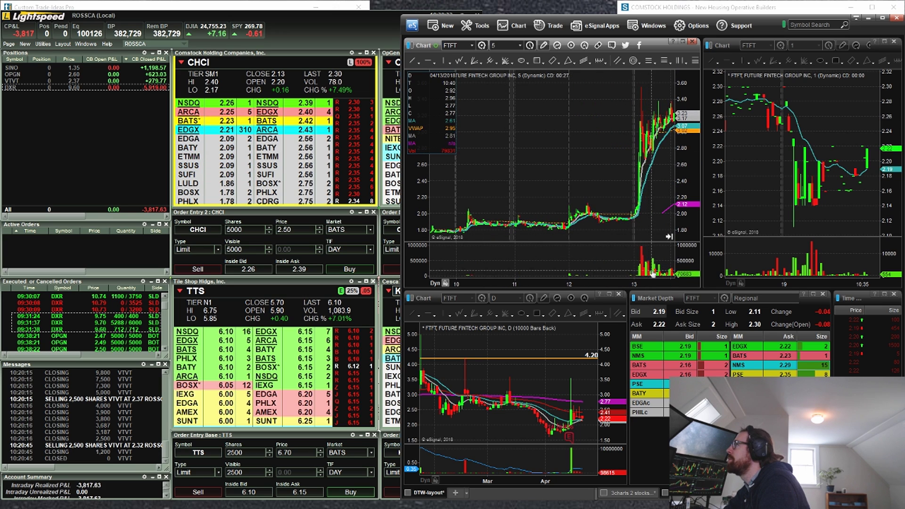
pyautogui.scroll(-5, 505, 132)
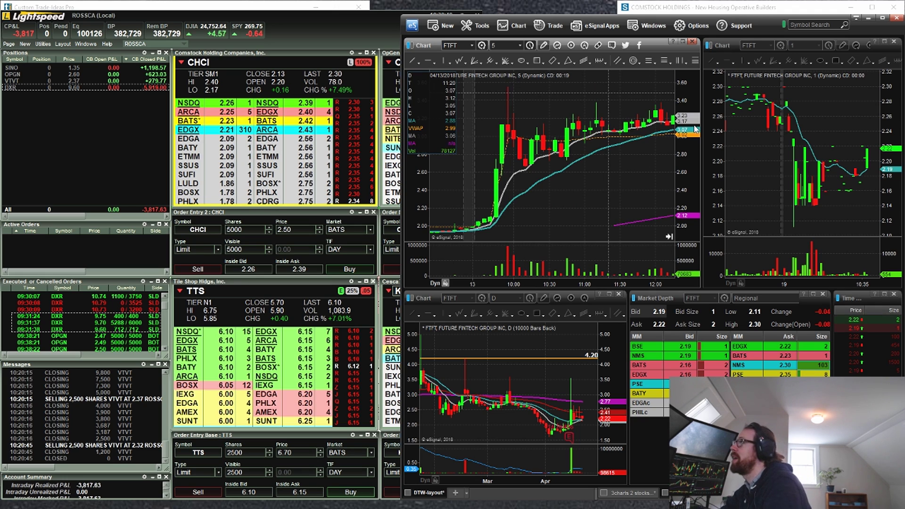
pyautogui.hscroll(10, 669, 238)
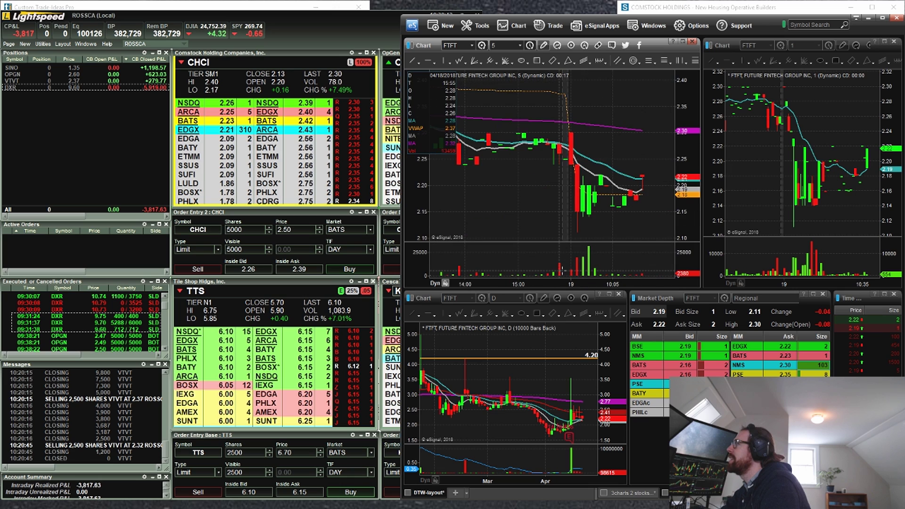
pyautogui.moveTo(533, 283); pyautogui.dragTo(645, 289)
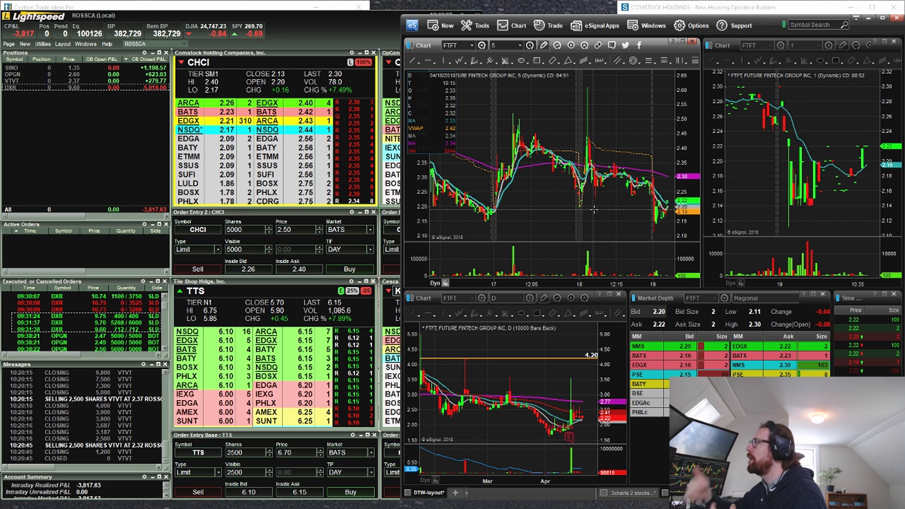
# Load OPGN into the linked charts, then widen, zoom and pan back its 1-minute chart.
pyautogui.write('OPGN')
pyautogui.press('Return')
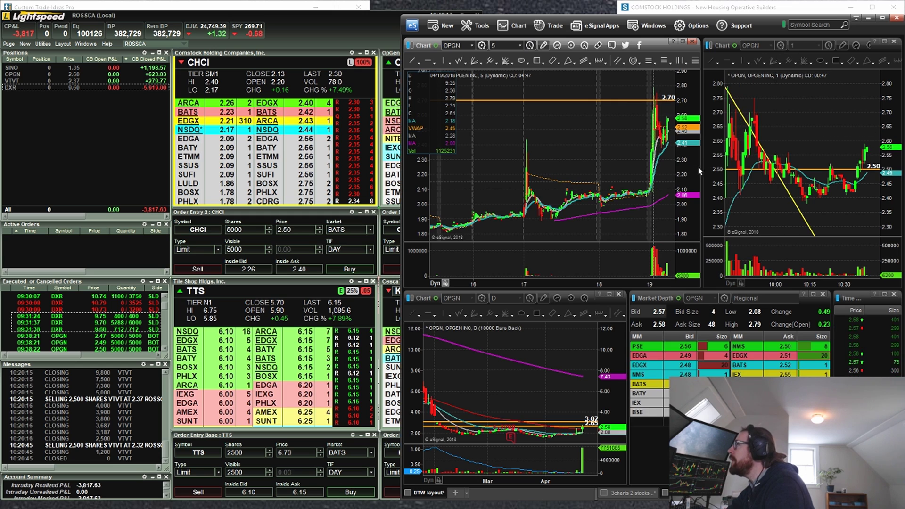
pyautogui.moveTo(703, 161); pyautogui.dragTo(564, 162)
pyautogui.scroll(5, 761, 226)
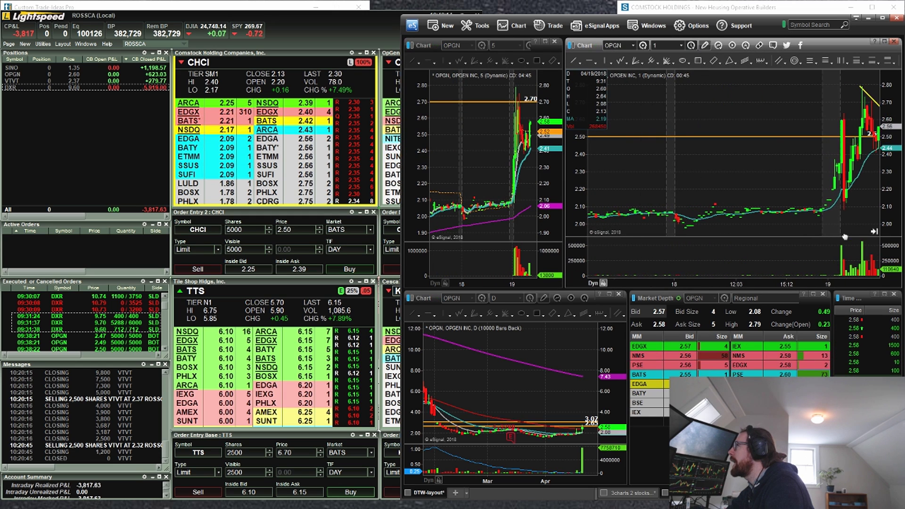
pyautogui.scroll(5, 775, 272)
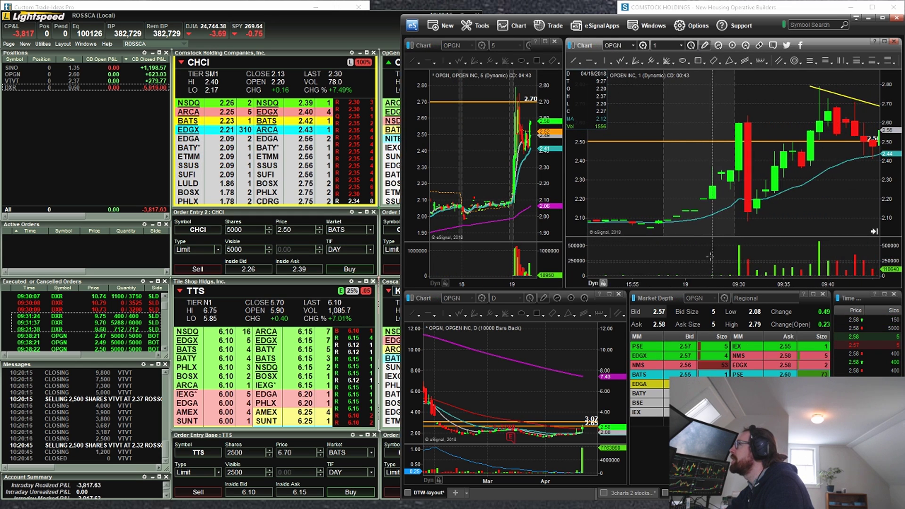
pyautogui.moveTo(821, 227); pyautogui.dragTo(828, 207)
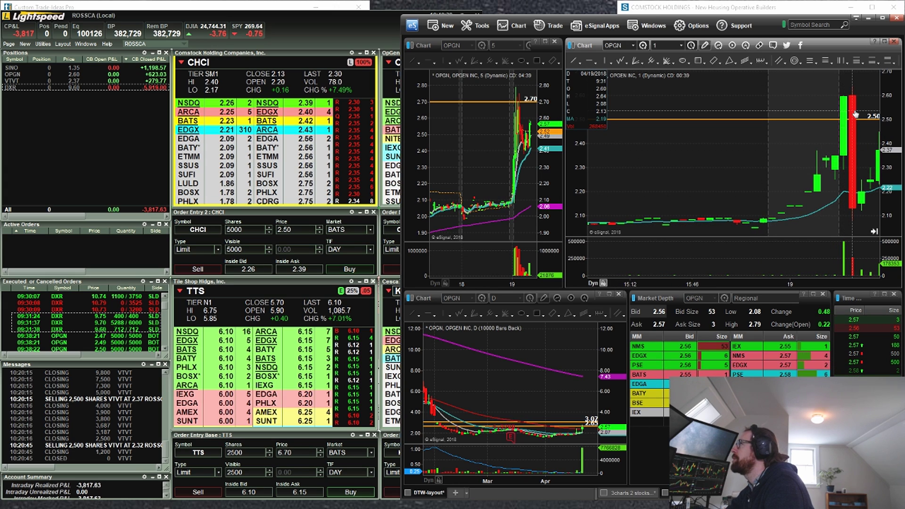
# Remove the orange 2.50 level line from the OPGN 1-minute chart and widen the 5-minute chart again.
pyautogui.rightClick(792, 123)
pyautogui.click(801, 210)
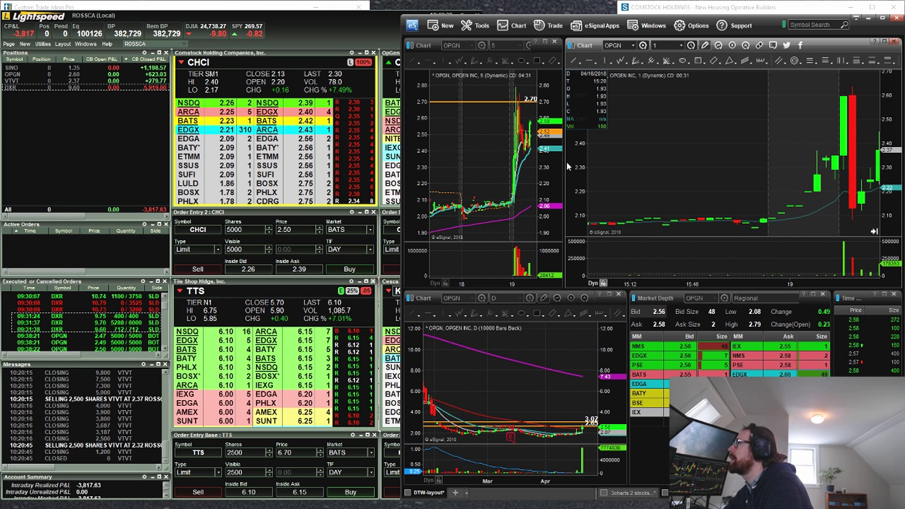
pyautogui.moveTo(563, 165); pyautogui.dragTo(709, 207)
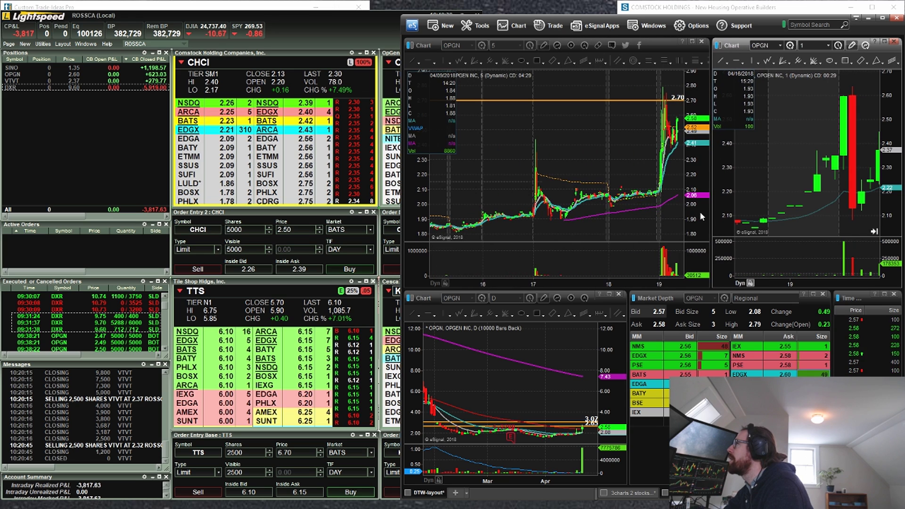
pyautogui.scroll(5, 607, 273)
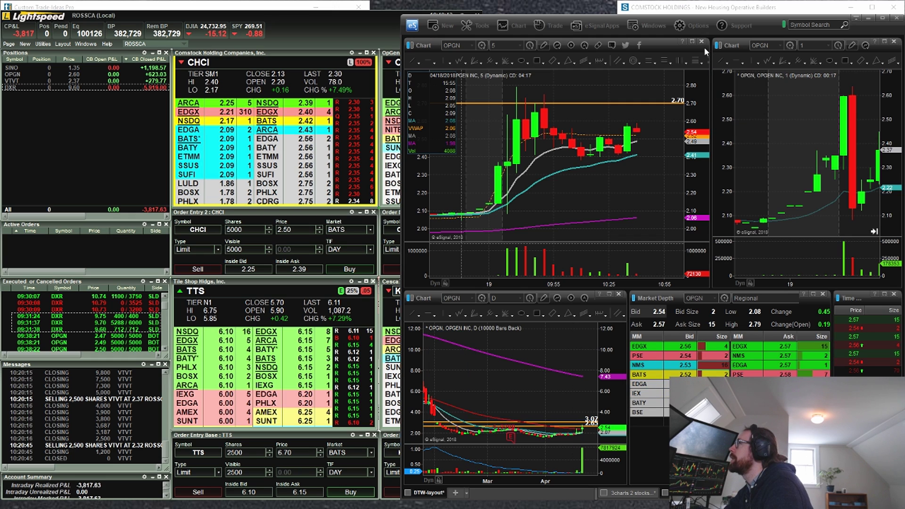
pyautogui.click(750, 113)
# Load CHCI into the linked charts and widen its 1-minute chart.
pyautogui.write('CHCI')
pyautogui.press('Return')
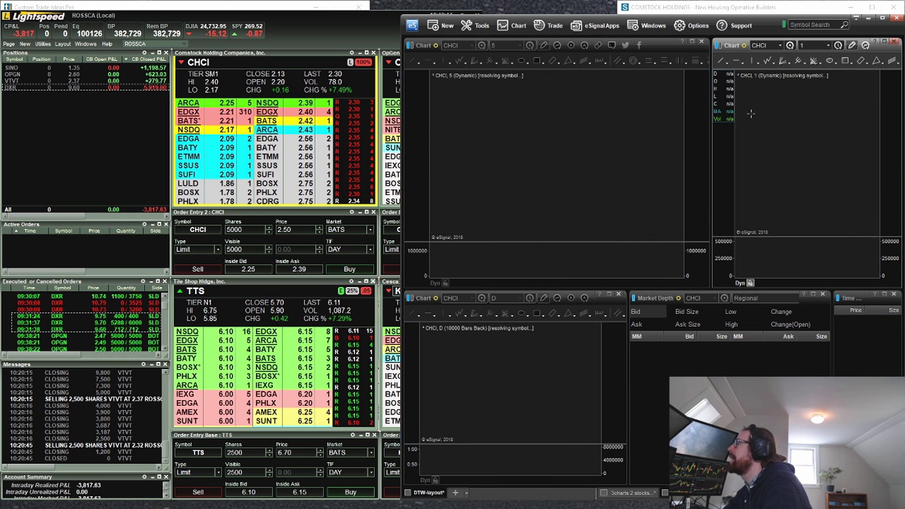
pyautogui.moveTo(711, 159); pyautogui.dragTo(567, 159)
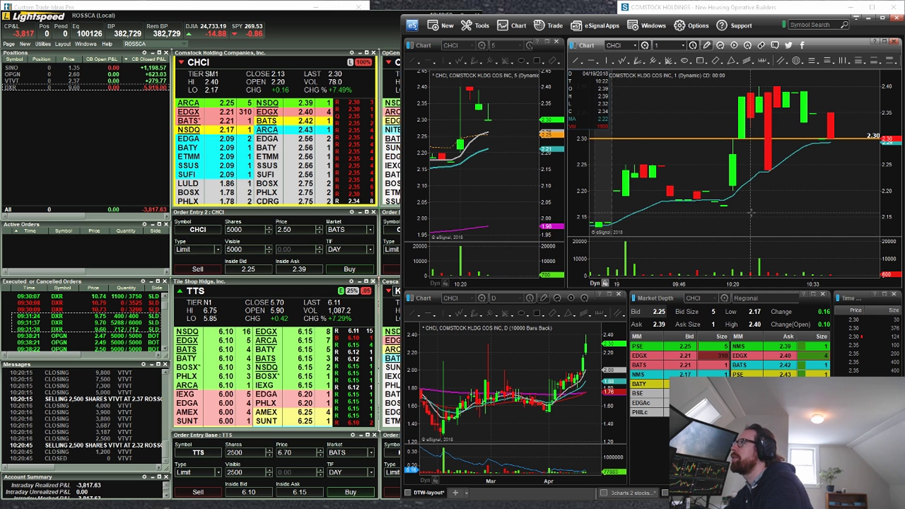
# Load VTVT into the linked charts and compress its 1-minute timeline to show more bars.
pyautogui.write('TVT')
pyautogui.press('Return')
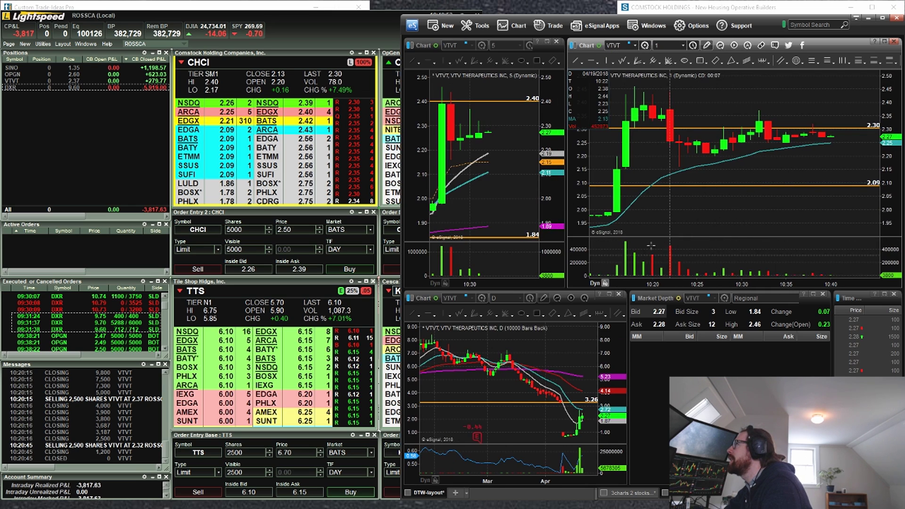
pyautogui.moveTo(671, 281); pyautogui.dragTo(717, 283)
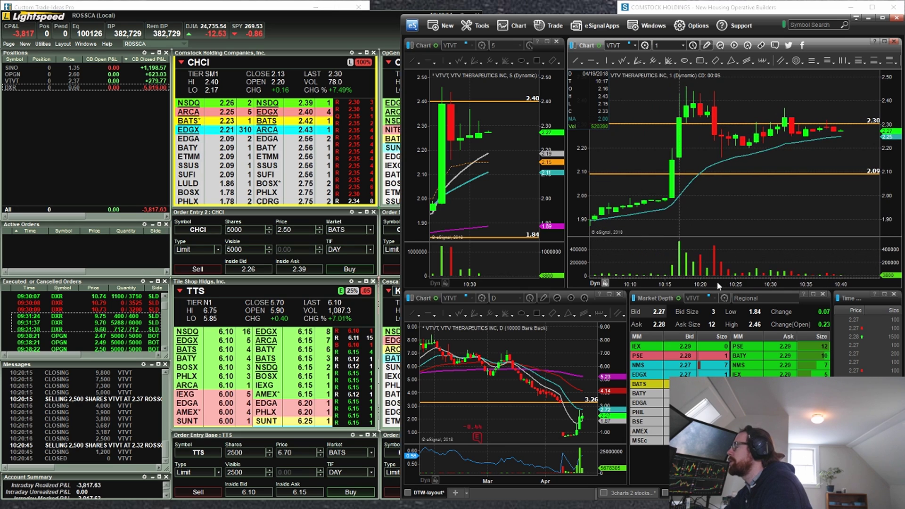
# Load DXR into the linked charts and zoom out its 1-minute and 5-minute charts to show earlier bars.
pyautogui.write('DXR')
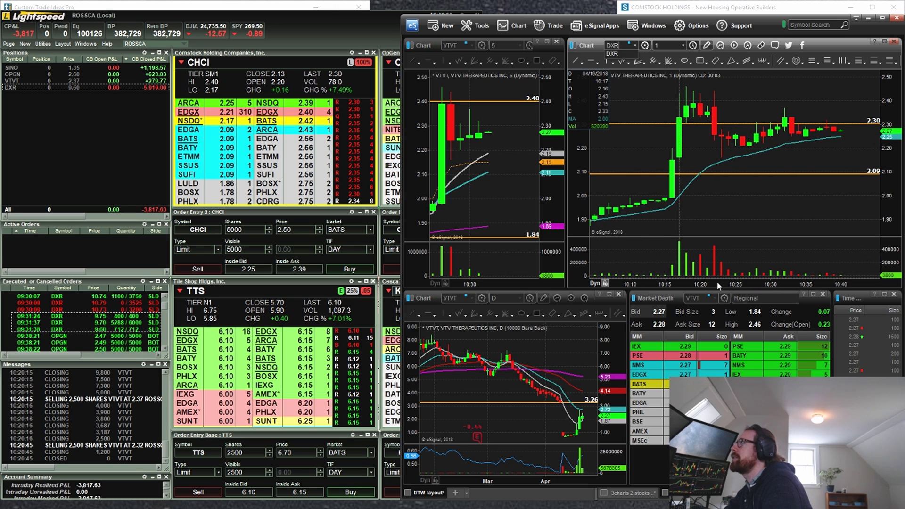
pyautogui.press('Return')
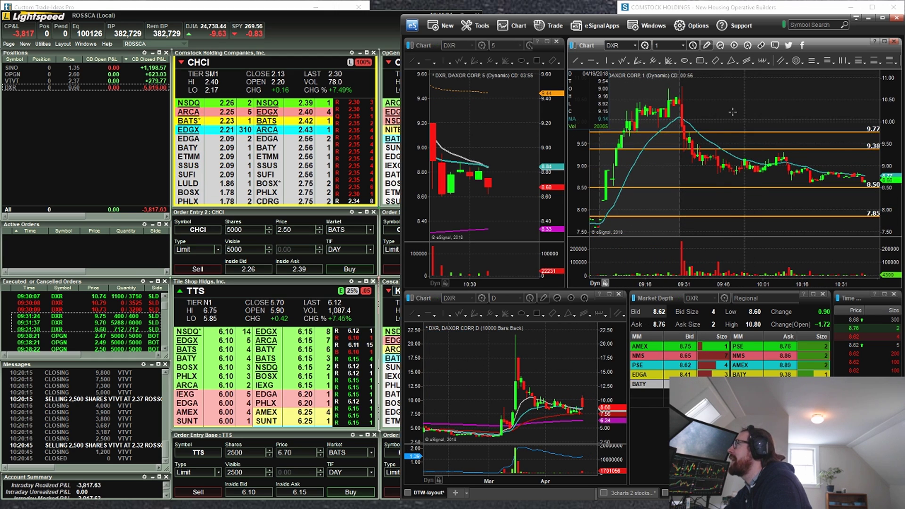
pyautogui.moveTo(709, 284)
pyautogui.mouseDown()
pyautogui.moveTo(701, 284)
pyautogui.moveTo(719, 285)
pyautogui.mouseUp()
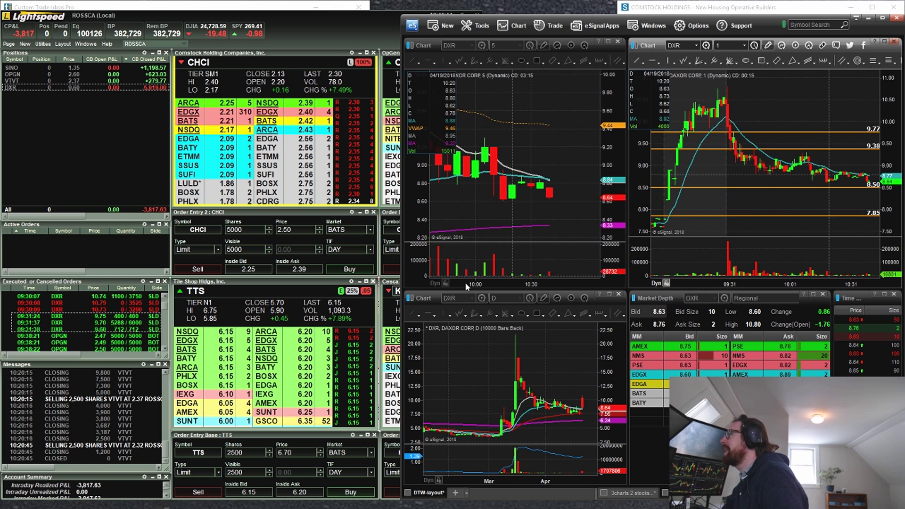
pyautogui.scroll(-3, 466, 286)
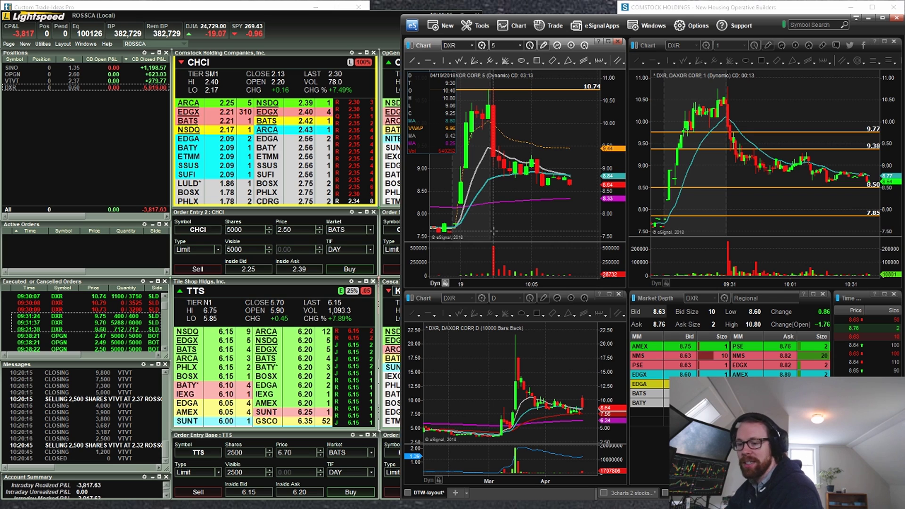
pyautogui.click(371, 28)
# In Lightspeed Properties under Trading > Warnings, change the position and order size warnings from 20001 to 10001 shares.
pyautogui.click(468, 17)
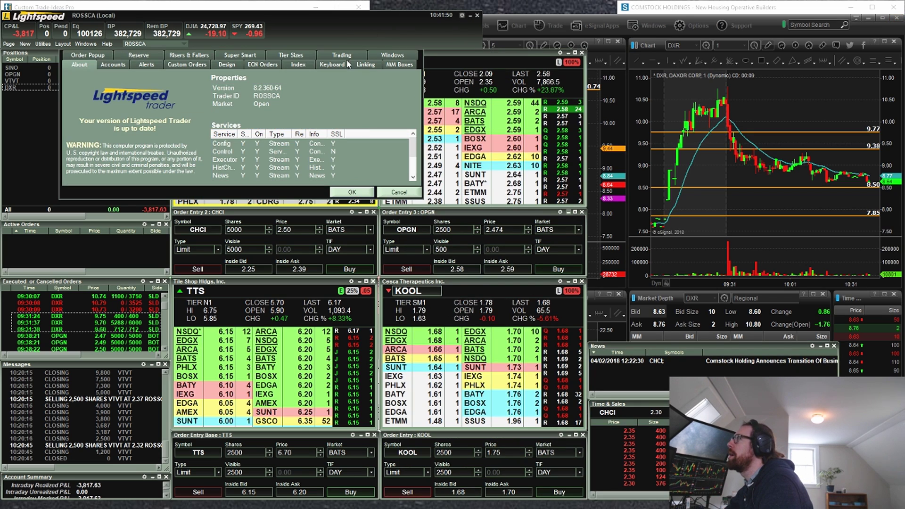
pyautogui.click(341, 55)
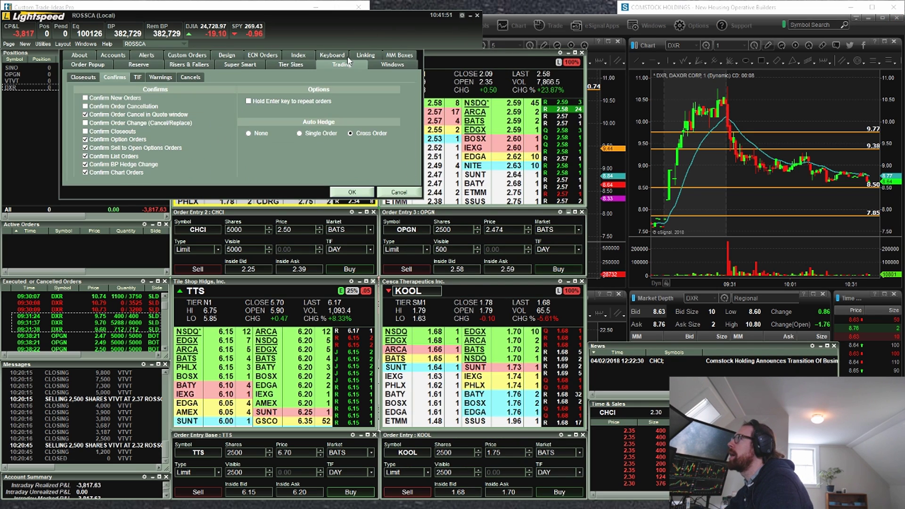
pyautogui.click(160, 77)
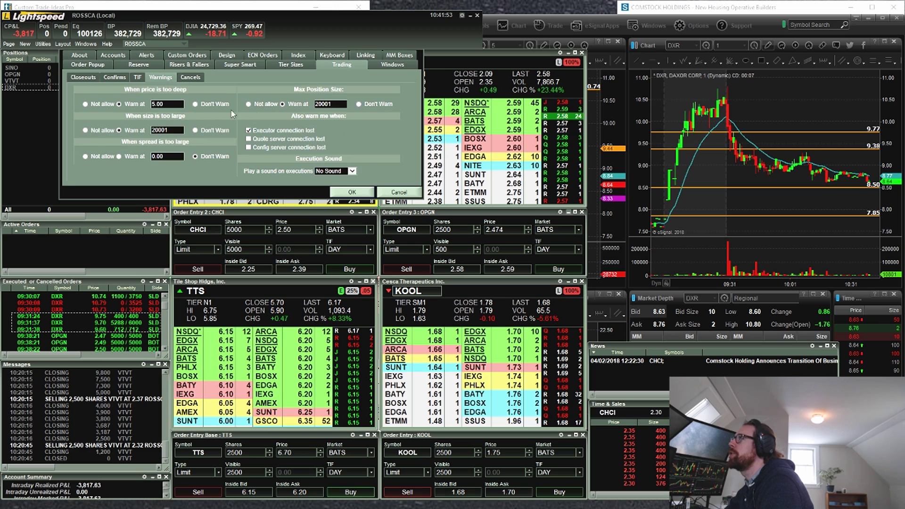
pyautogui.click(318, 103)
pyautogui.press('BackSpace')
pyautogui.press('BackSpace')
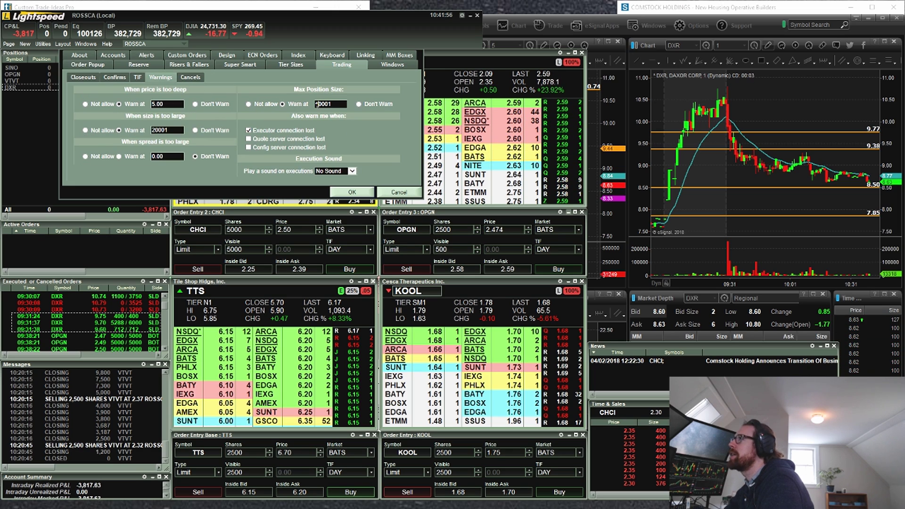
pyautogui.doubleClick(153, 130)
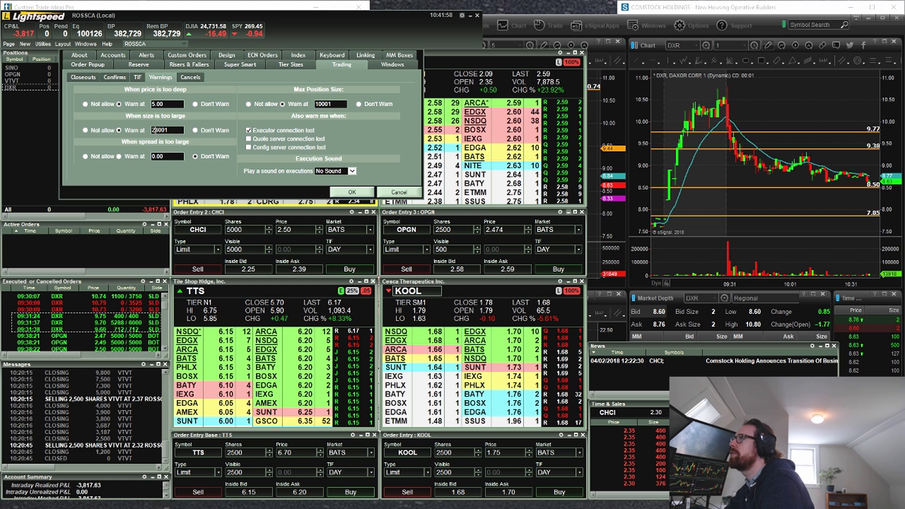
pyautogui.press('BackSpace')
pyautogui.write('1')
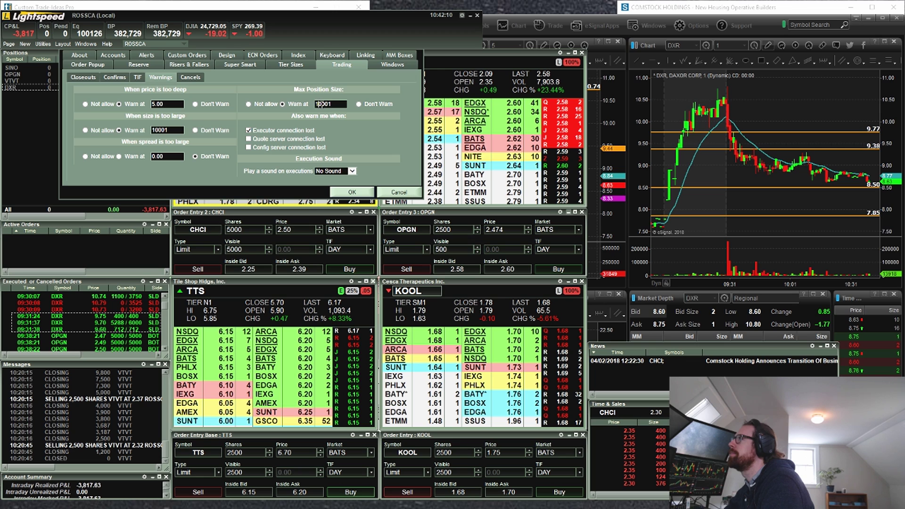
pyautogui.click(356, 192)
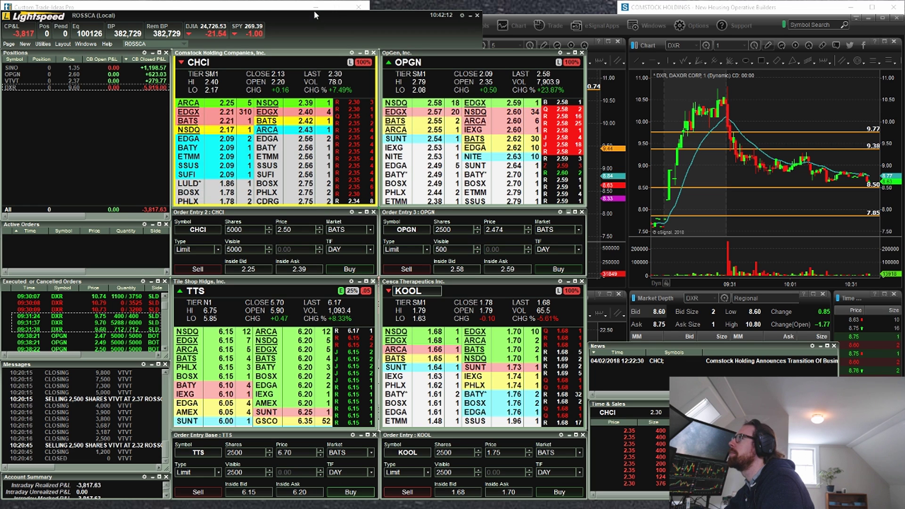
# Move the Lightspeed window off-screen so the Trade Ideas Pro scanners show beside eSignal's DXR charts.
pyautogui.moveTo(314, 13); pyautogui.dragTo(801, 506)
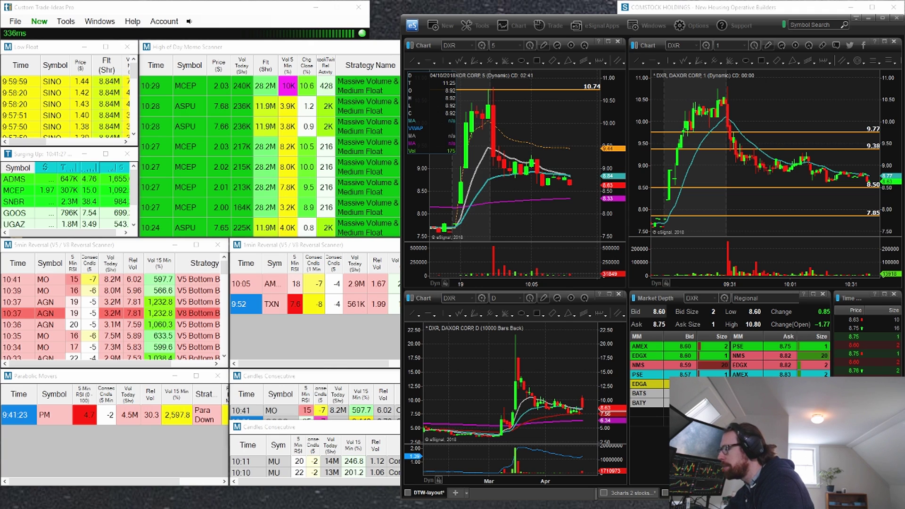
pyautogui.hotkey('alt', 'Tab')
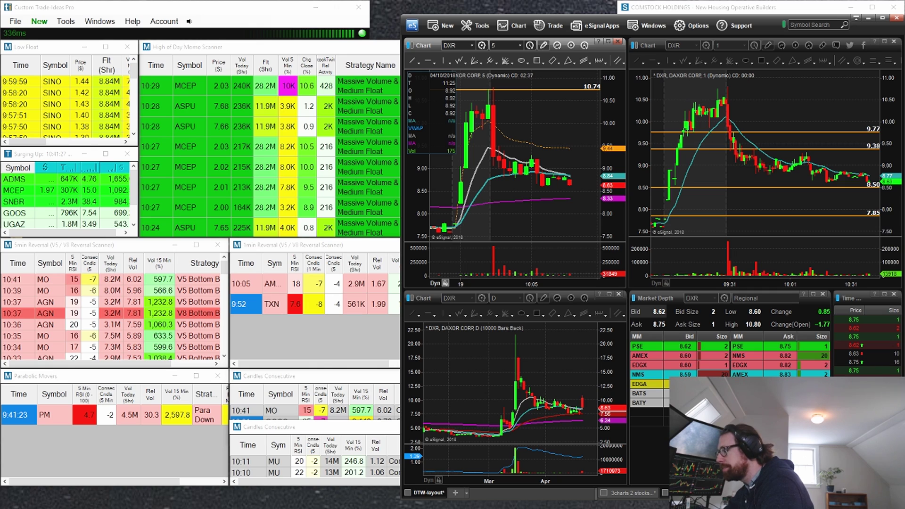
pyautogui.hotkey('alt', 'Tab')
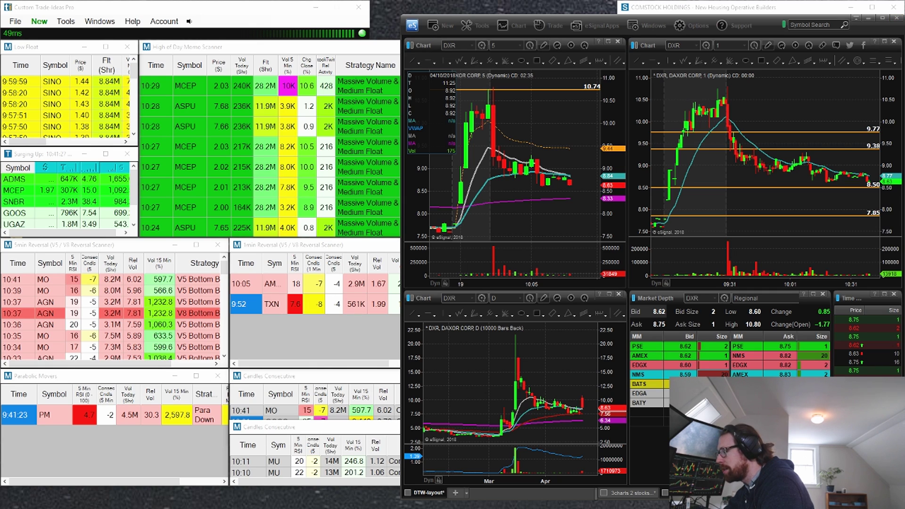